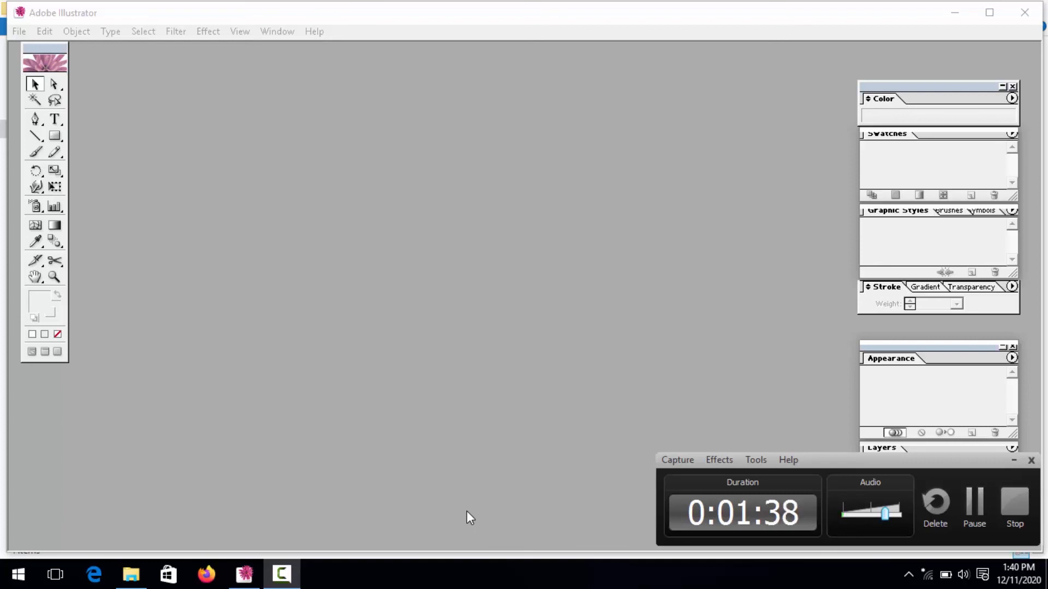
- Switch to File Explorer and open butterflies_letter_psd_background_539346 and the butterflies_letter_psd_background folder inside it
left_click(937, 24)
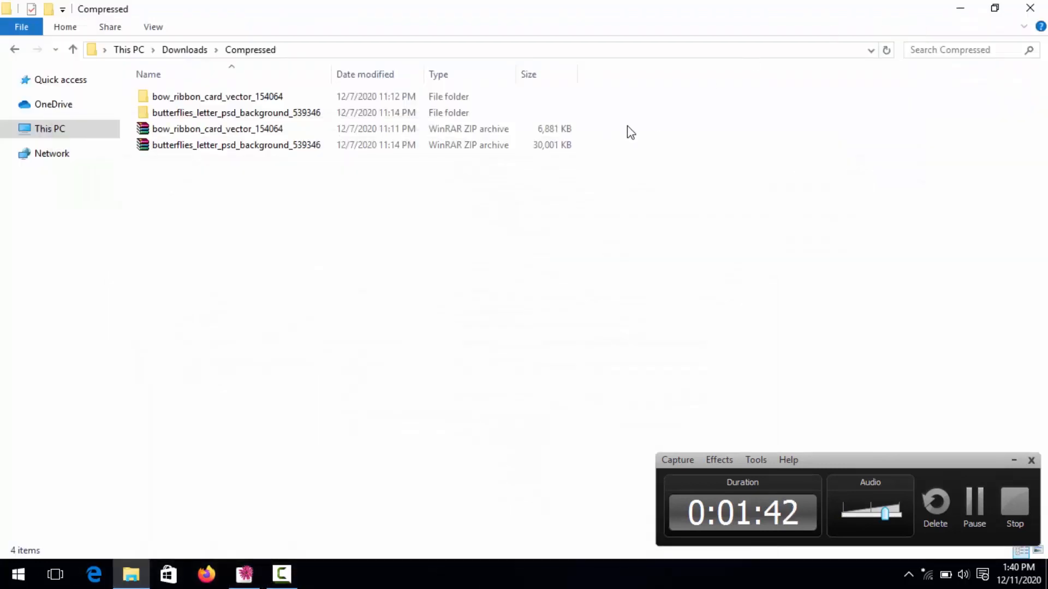
double_click(208, 115)
left_click(211, 102)
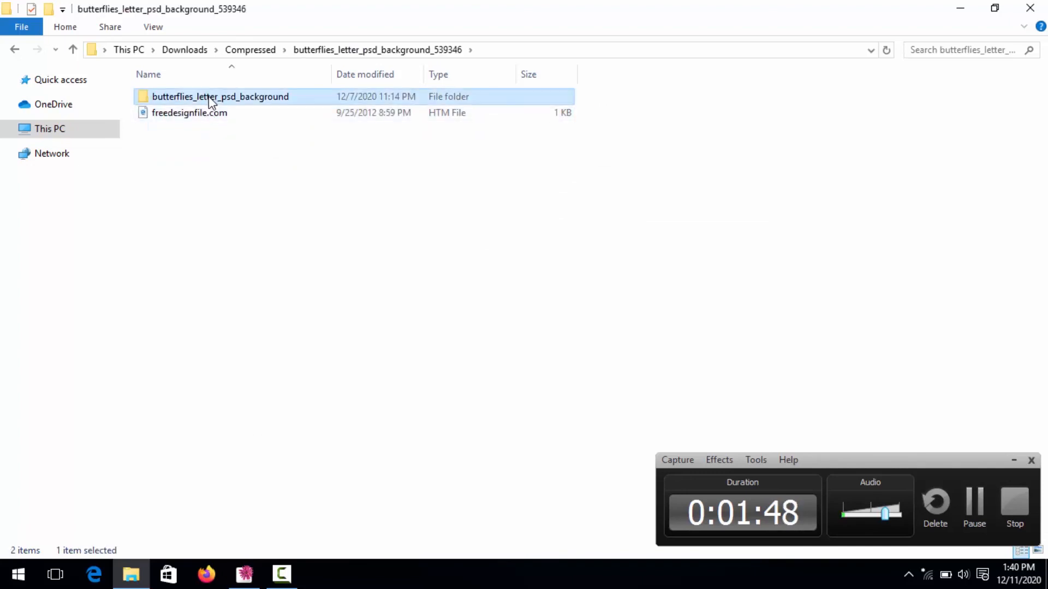
double_click(211, 102)
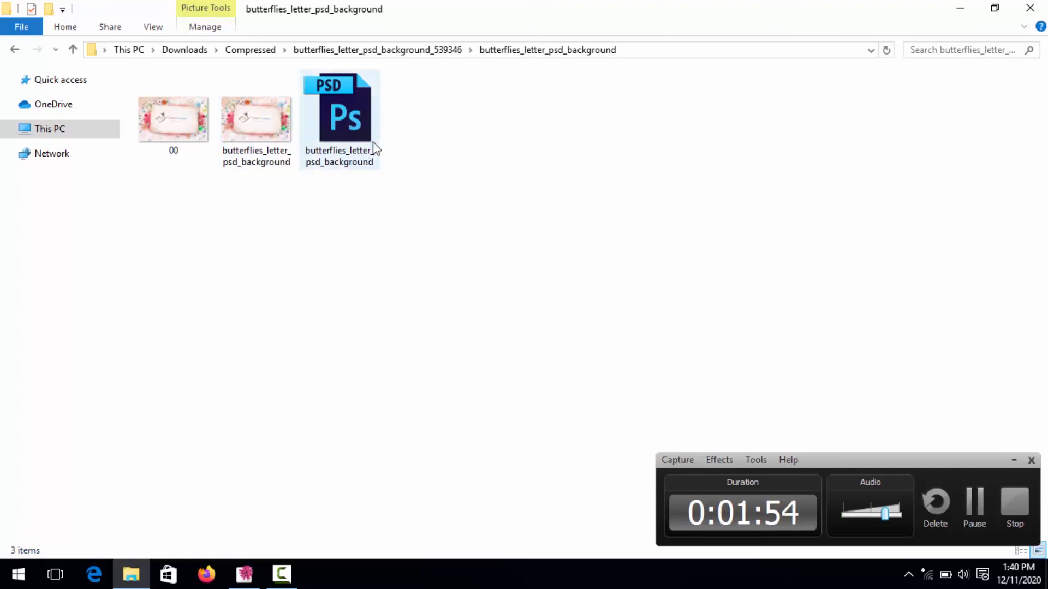
- Open the butterflies_letter_psd_background PSD in Adobe Illustrator, converting Photoshop layers to objects and discarding the embedded color profile
left_click_drag(358, 119, 241, 326)
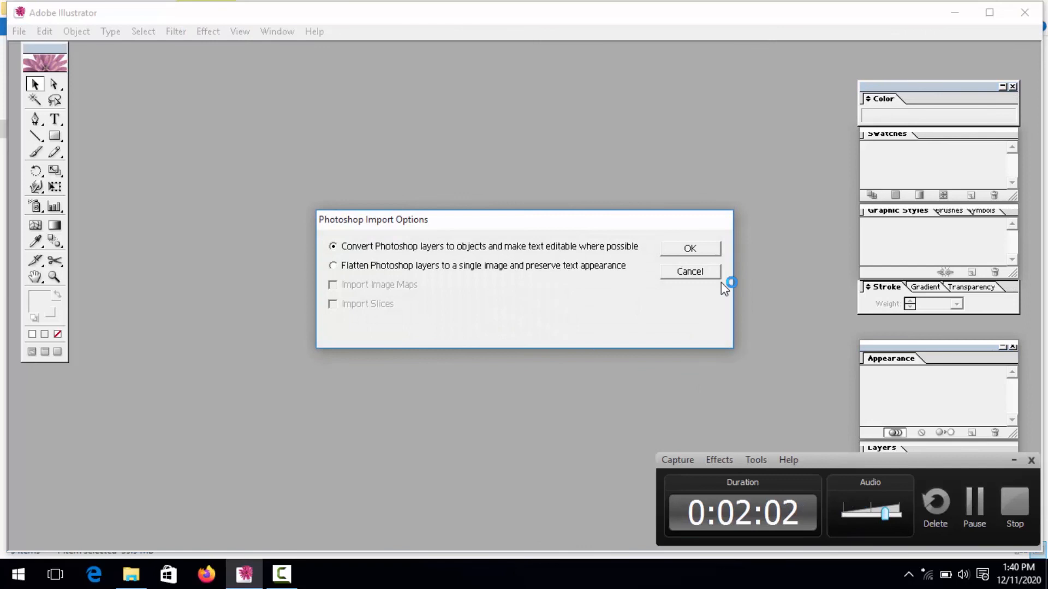
left_click(702, 248)
left_click(1012, 461)
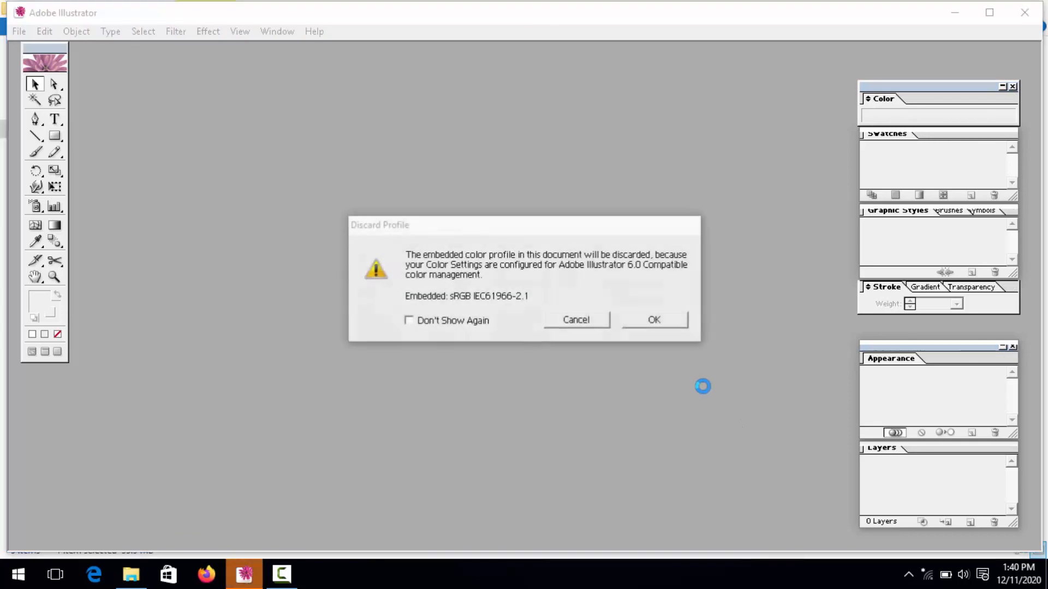
left_click(661, 320)
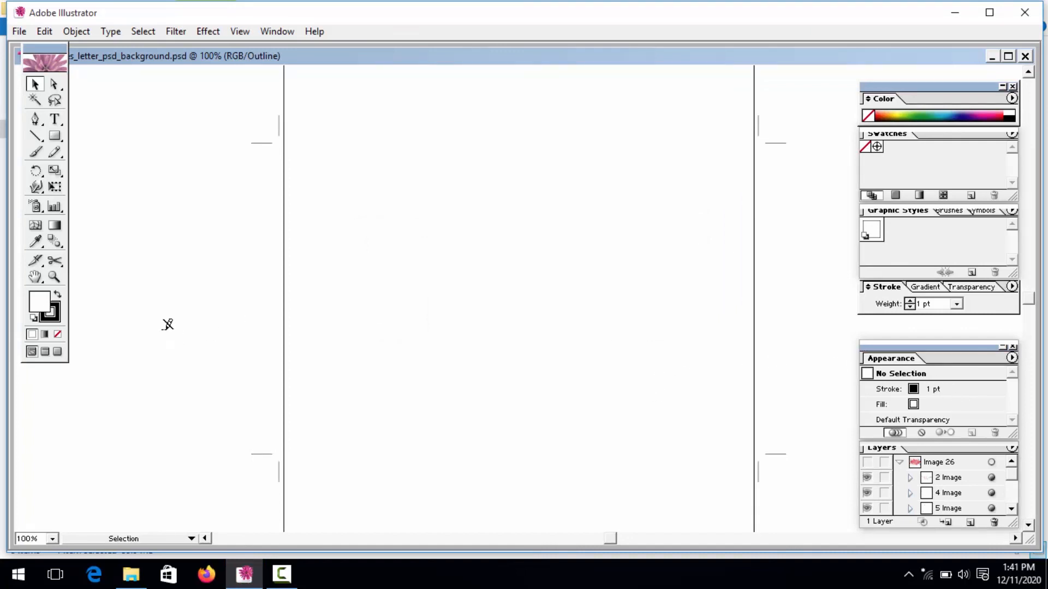
- Zoom in on the imported PSD document to examine it, and close it
left_click(56, 278)
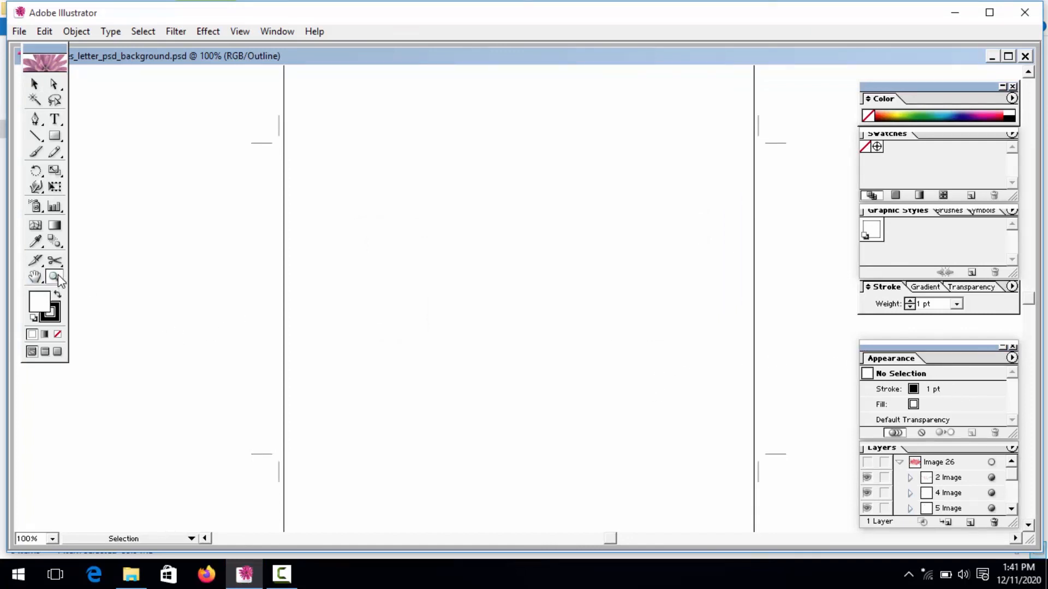
left_click(159, 304)
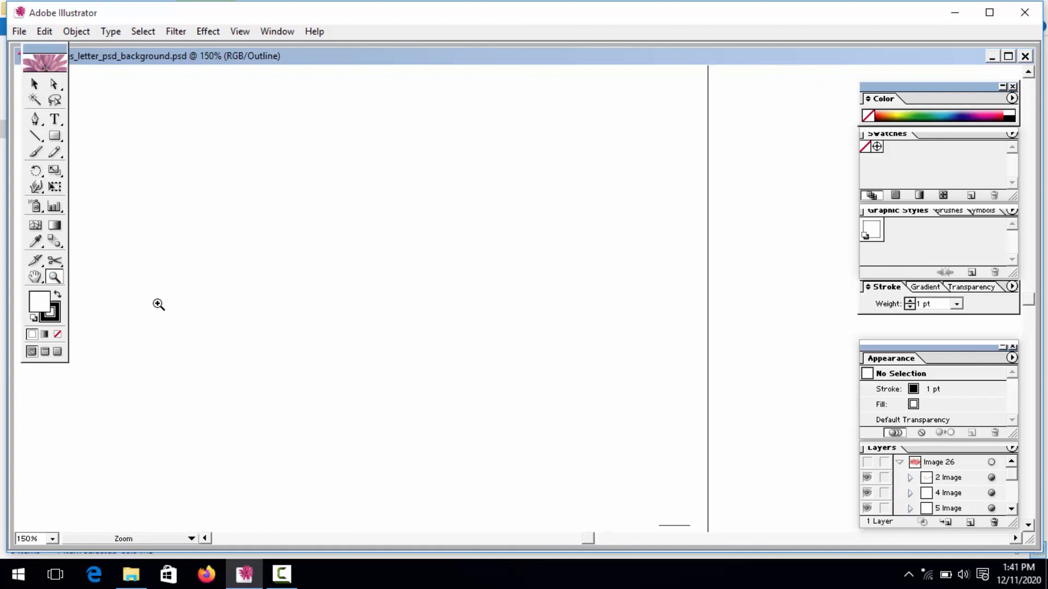
left_click(158, 304)
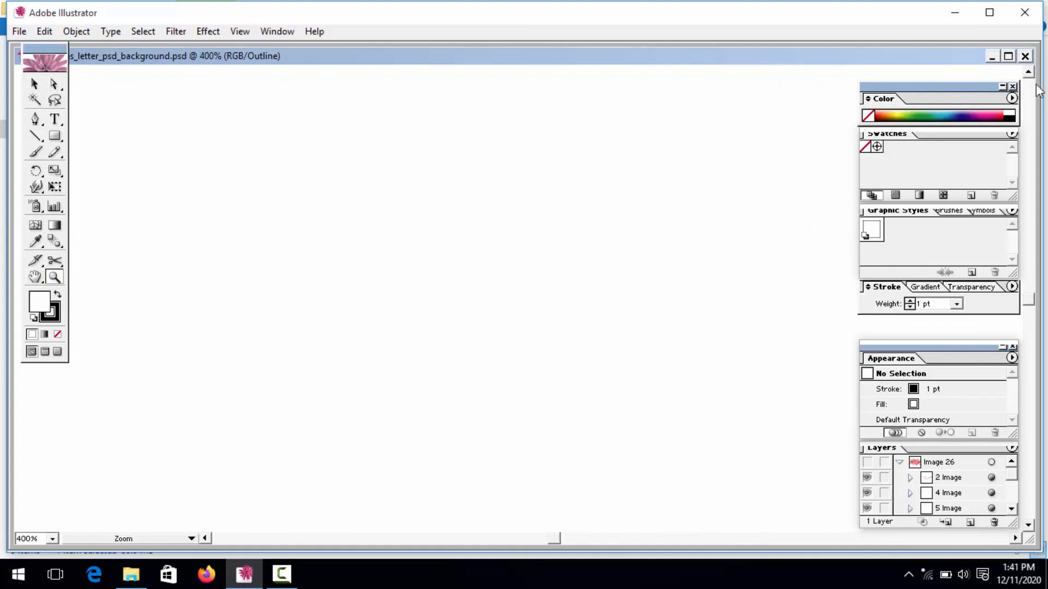
left_click(1025, 57)
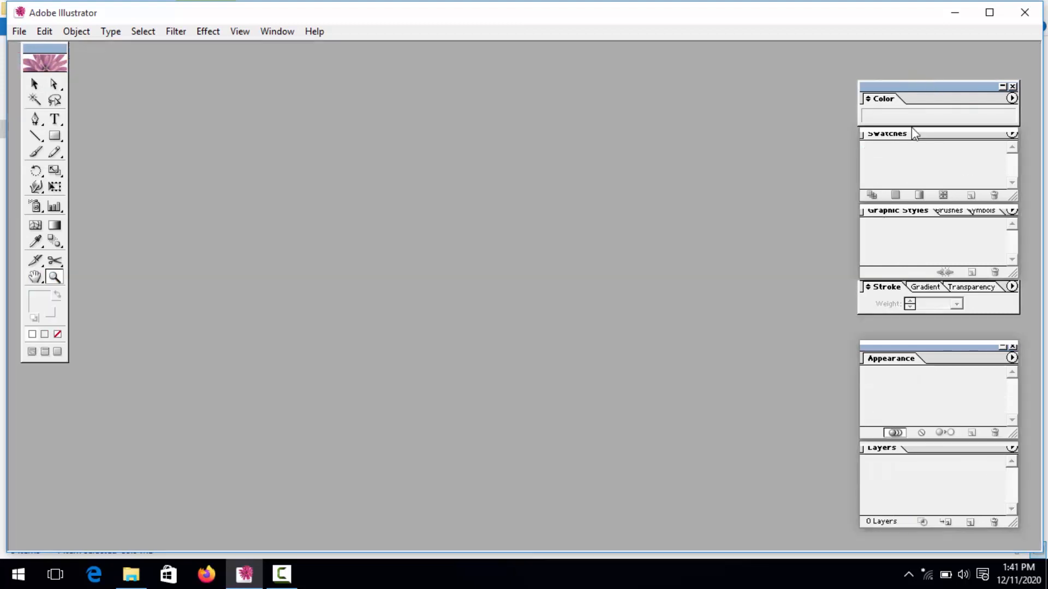
- Open the butterflies_letter_psd_background JPG in Illustrator, examine the Natural paper lettering at 150%, and close the document
left_click(954, 14)
left_click_drag(236, 136, 260, 236)
left_click(657, 322)
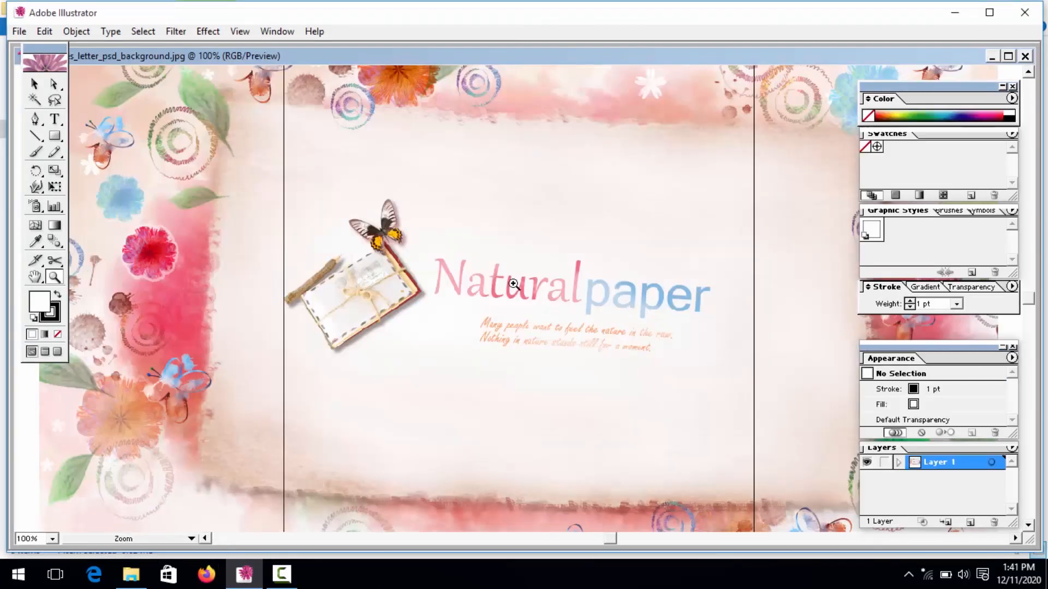
left_click(523, 285)
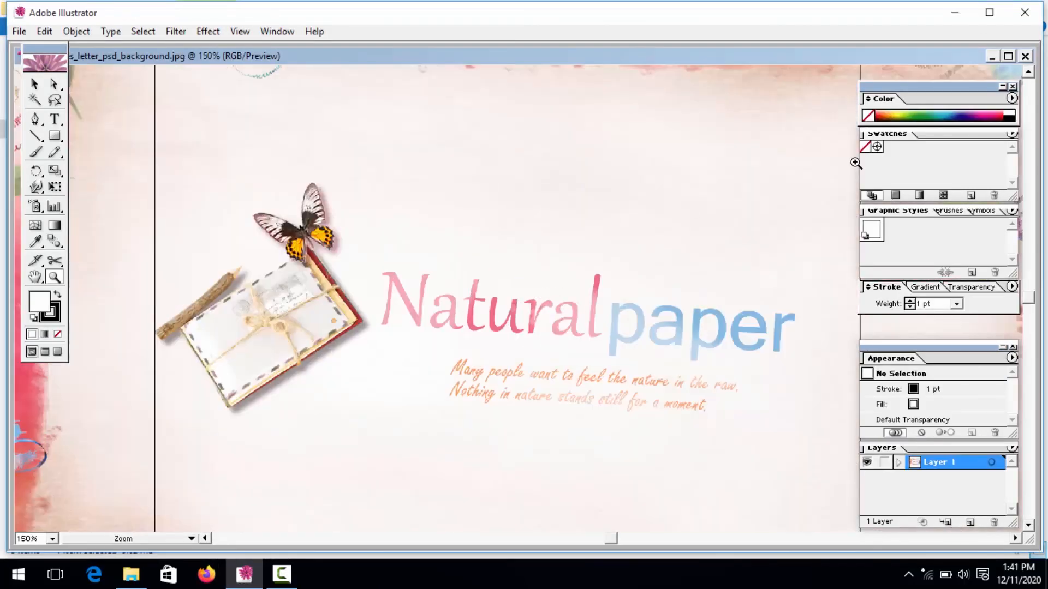
left_click(1024, 56)
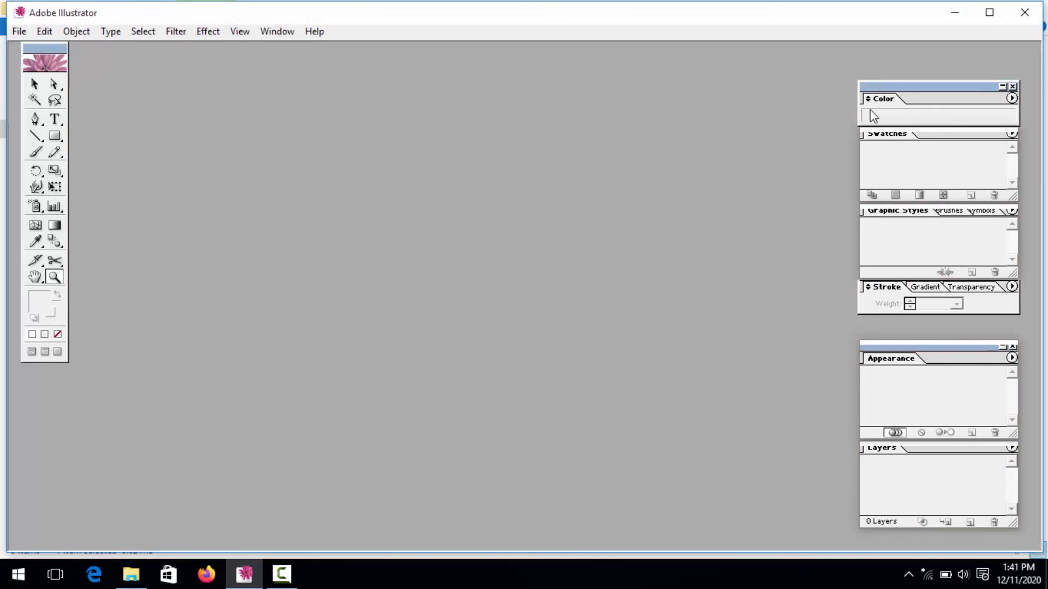
- Open the saletmp_011_all-free-download.com AI file from the bow_ribbon_card_vector_154064 folder in Illustrator
left_click(955, 12)
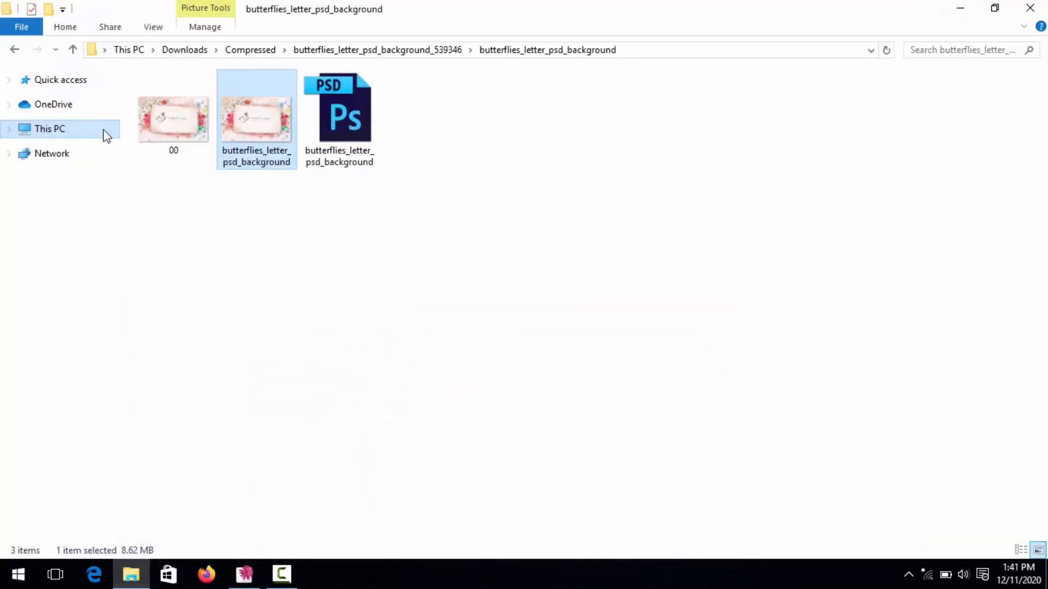
left_click(15, 50)
left_click(15, 50)
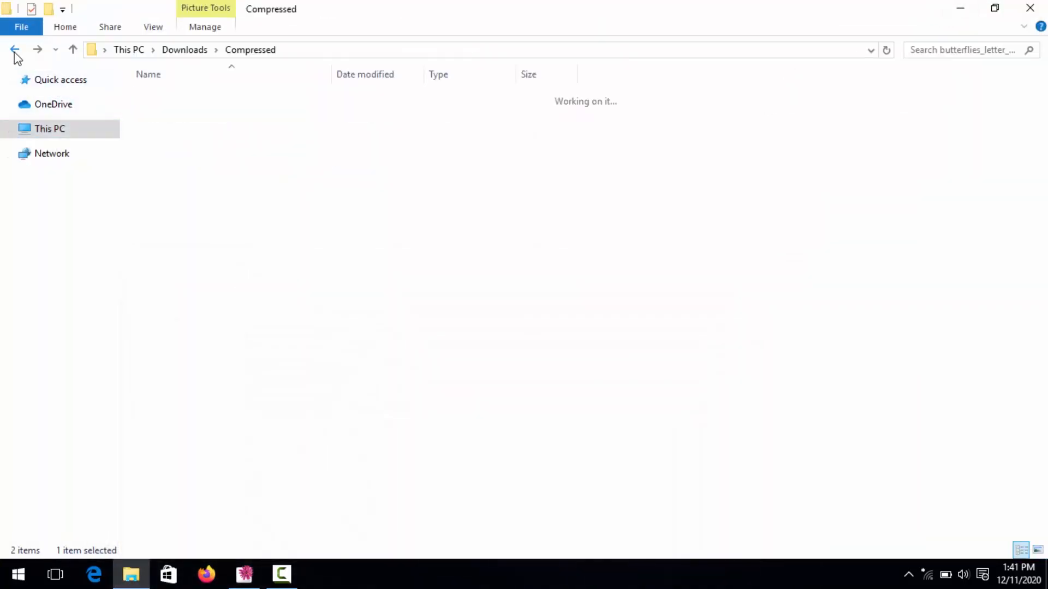
double_click(184, 100)
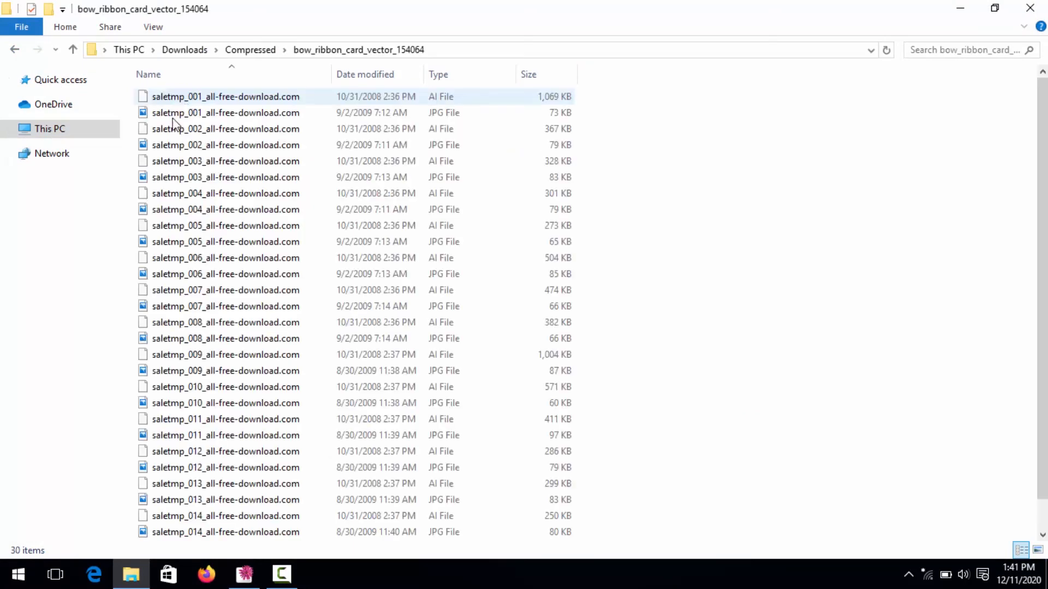
scroll(235, 382, "down", 1)
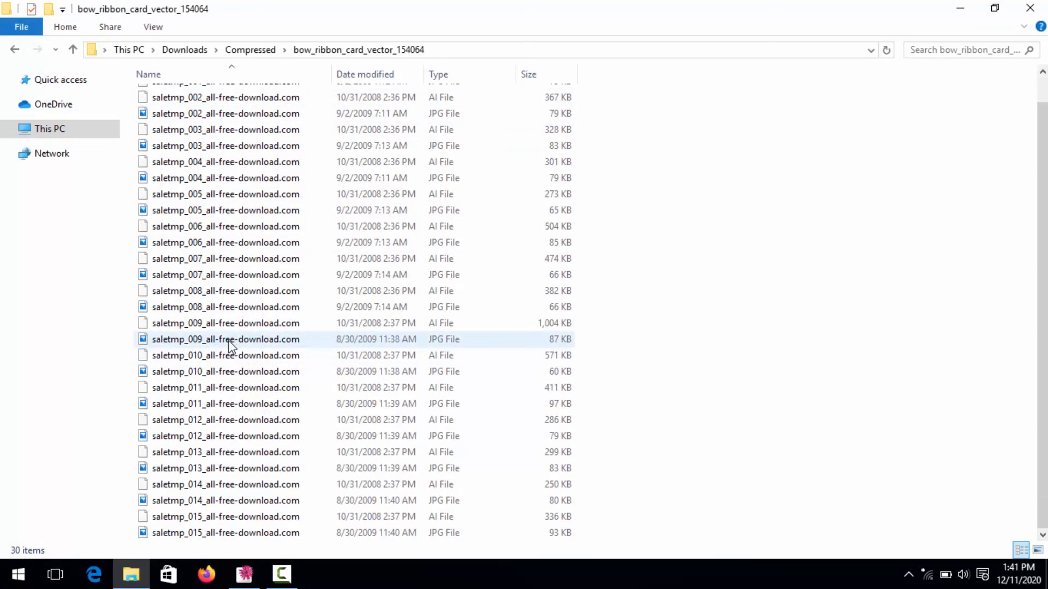
left_click_drag(180, 390, 226, 267)
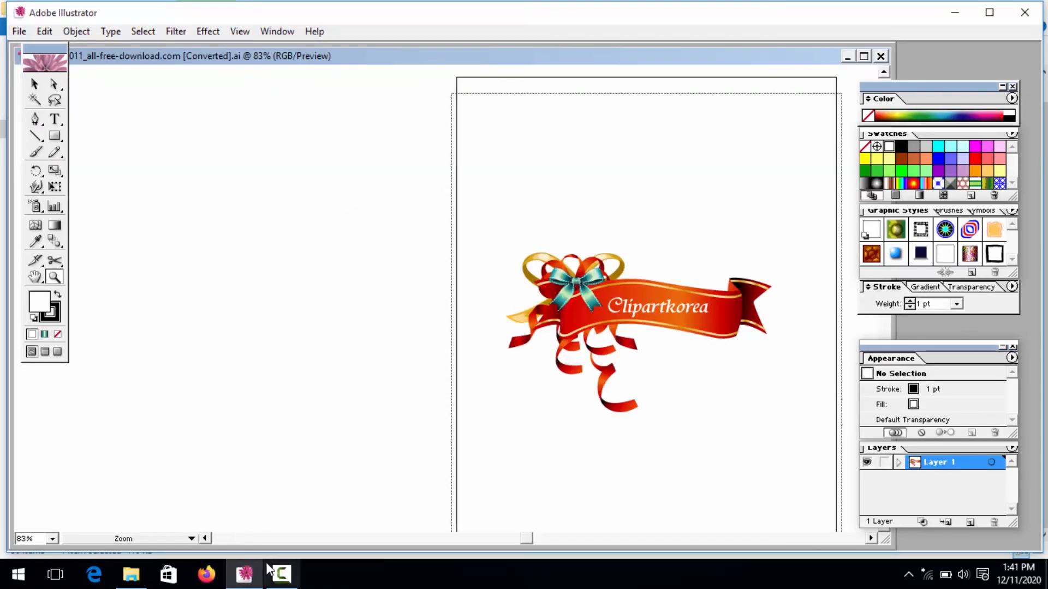
left_click(286, 577)
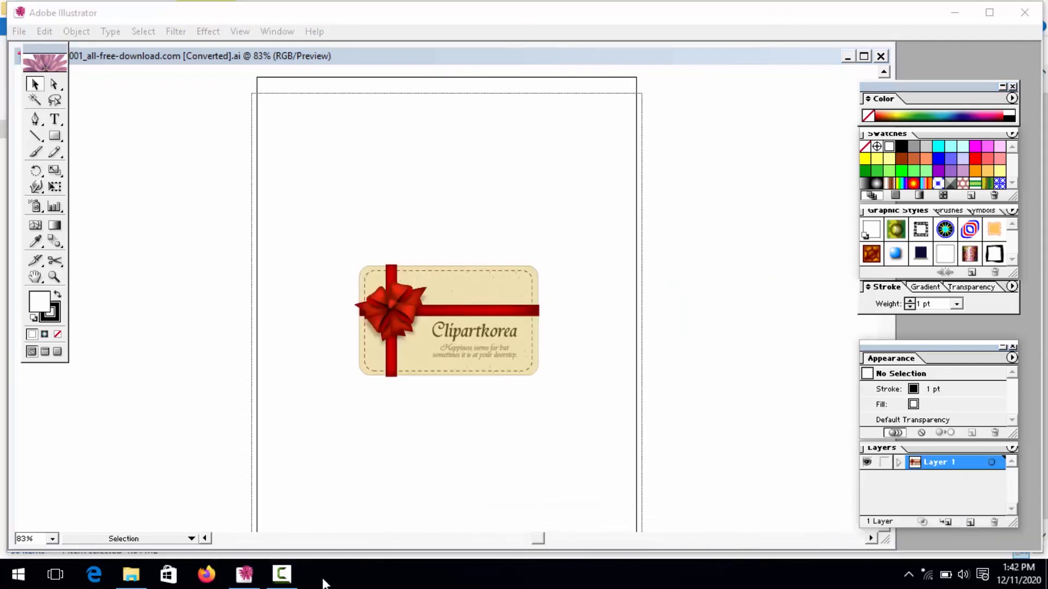
left_click(282, 574)
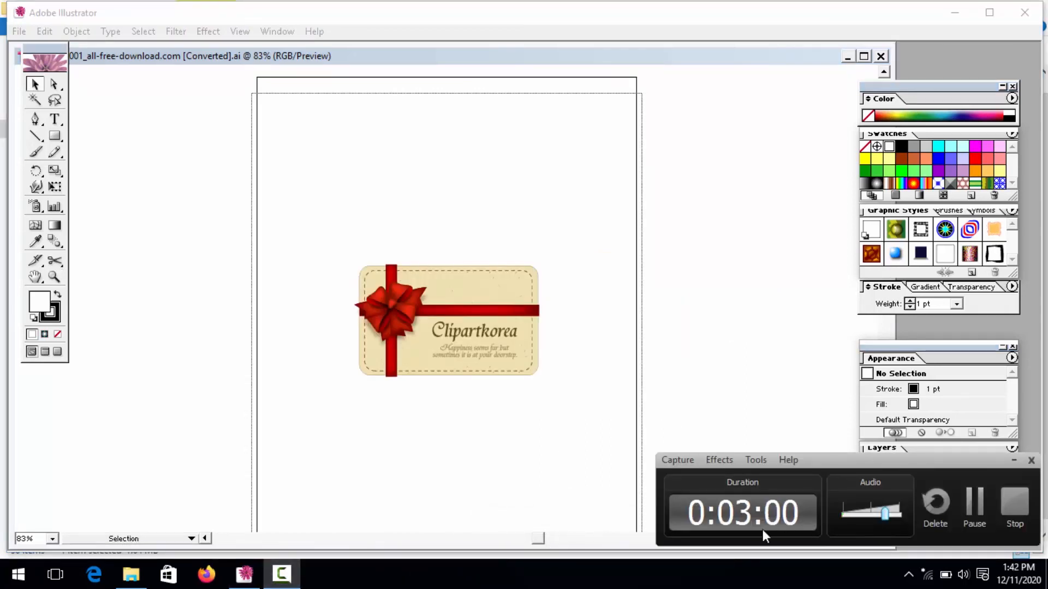
left_click(1013, 460)
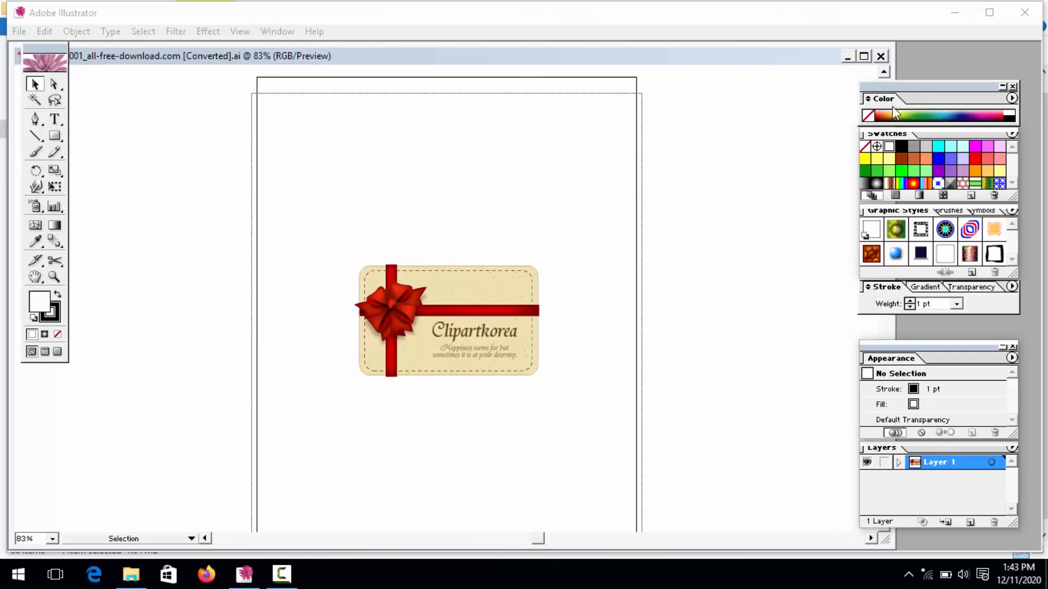
- Maximize the saletmp_001 document and enlarge the view to 150% with the ribbon gift card centred
left_click(864, 56)
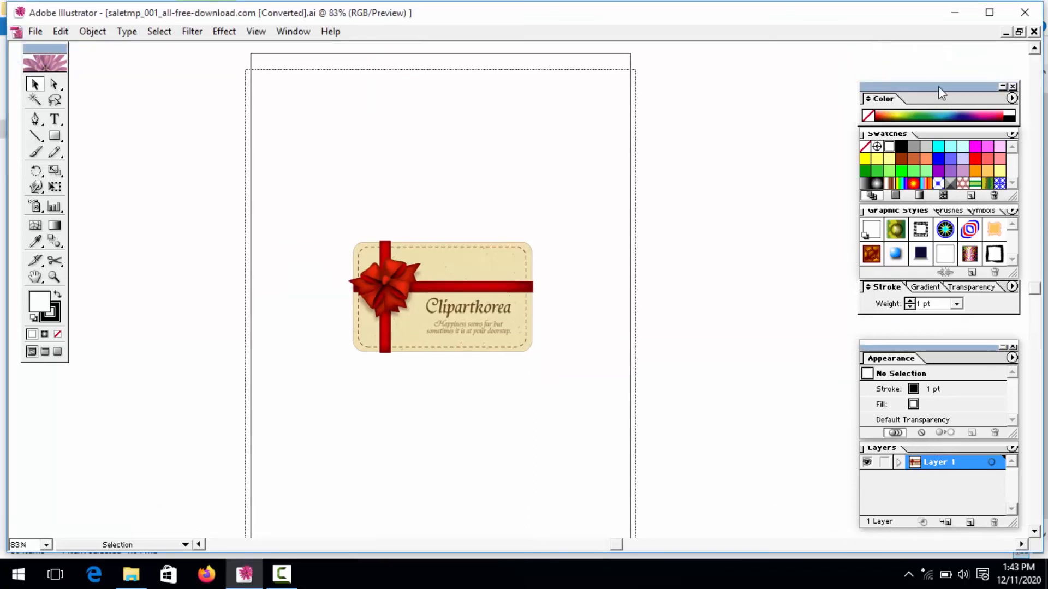
left_click(54, 277)
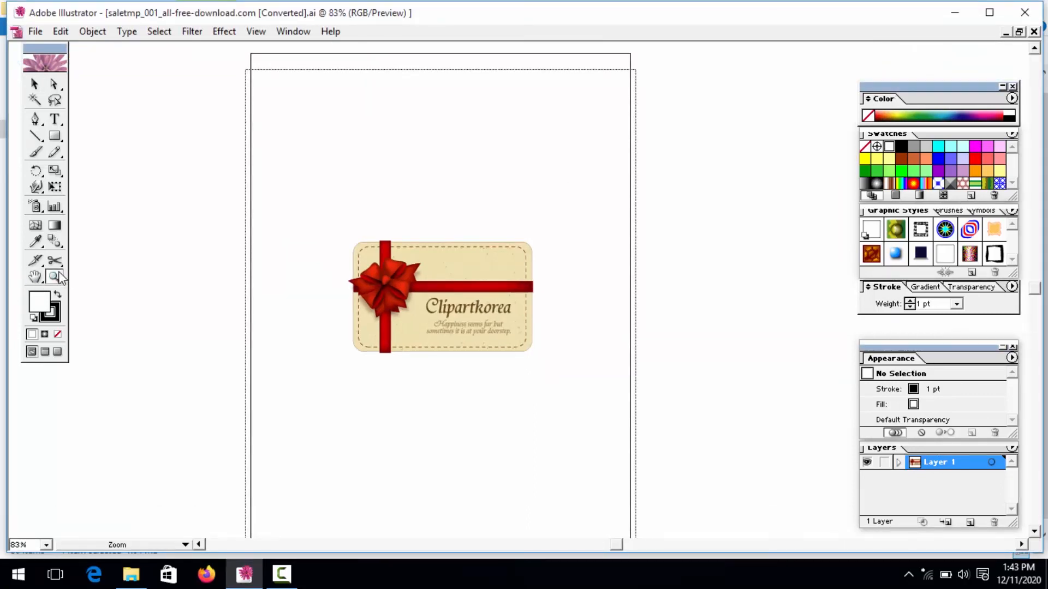
left_click(362, 295)
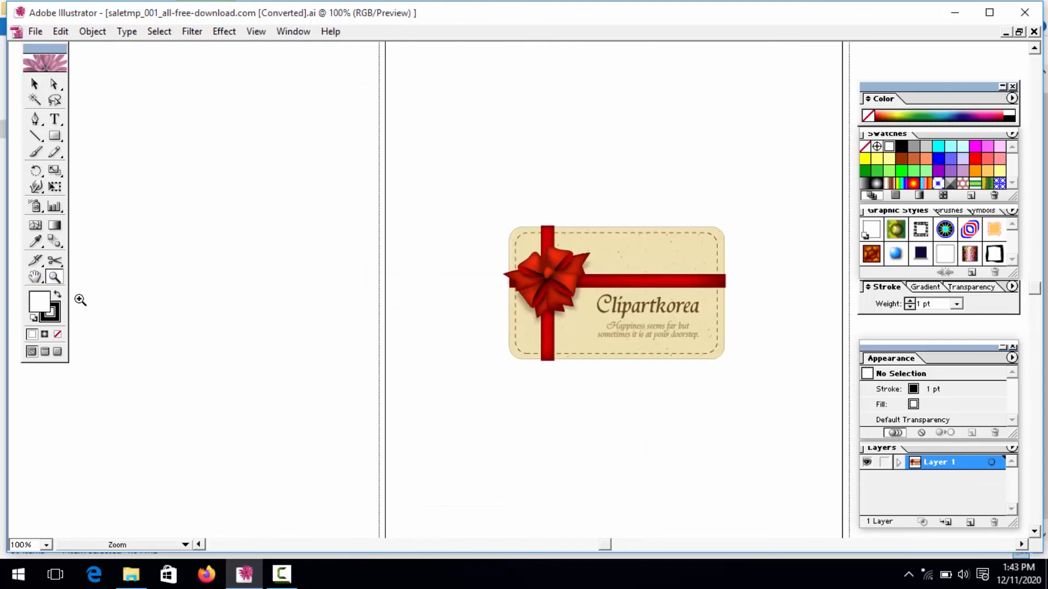
left_click(35, 276)
left_click_drag(286, 295, 93, 302)
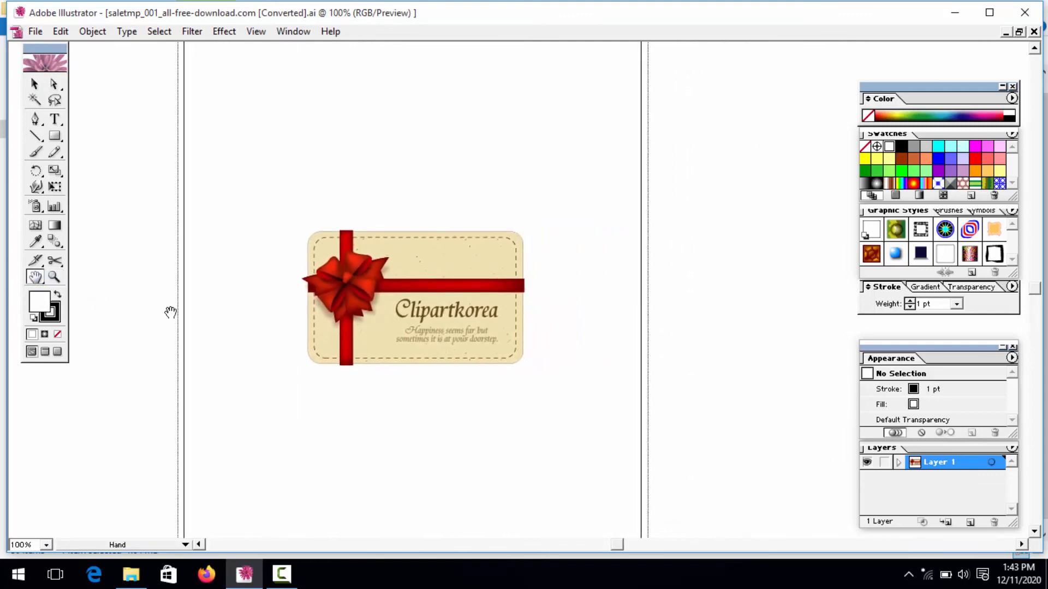
left_click(54, 276)
left_click(305, 293)
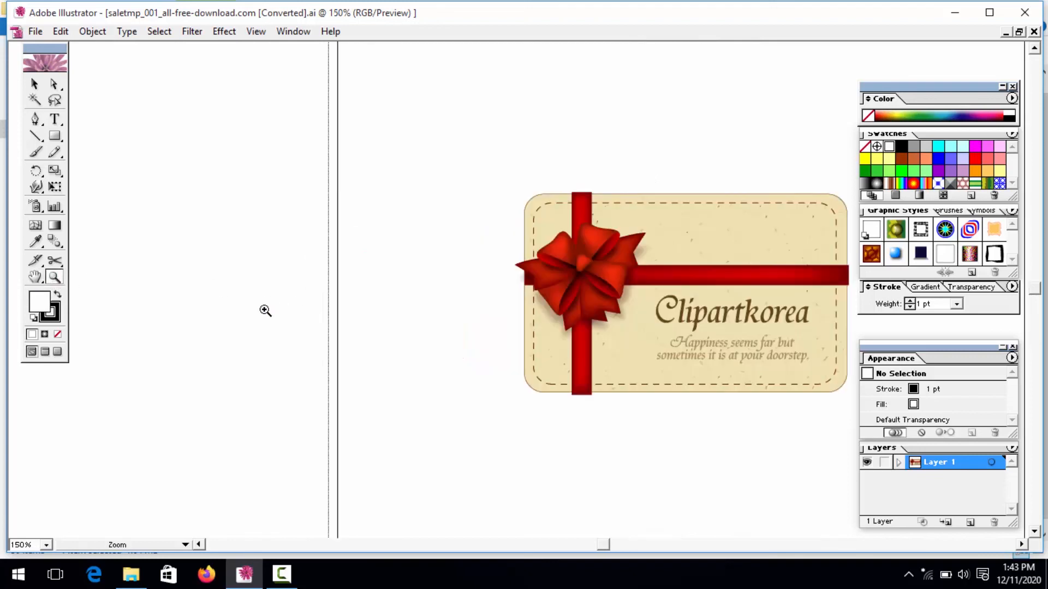
left_click(36, 277)
left_click_drag(311, 269, 159, 254)
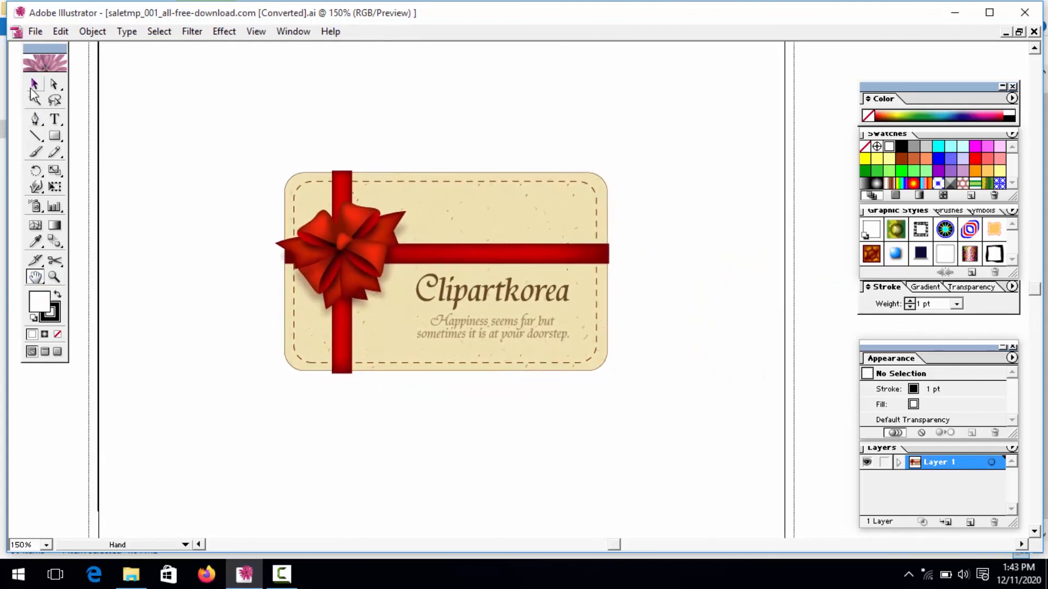
- Ungroup the whole gift card artwork and deselect it
left_click(33, 84)
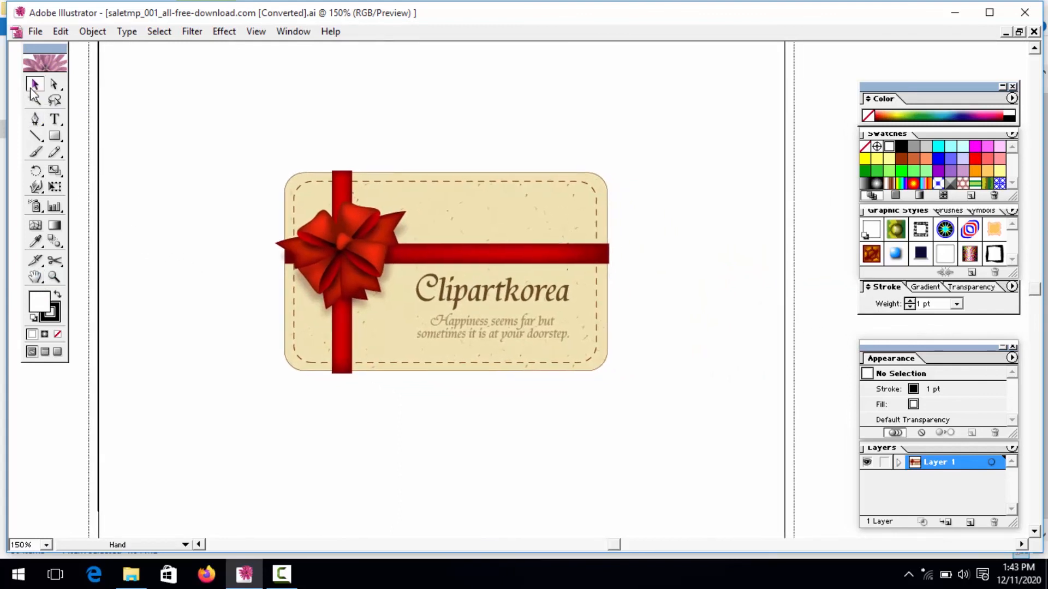
left_click(354, 254)
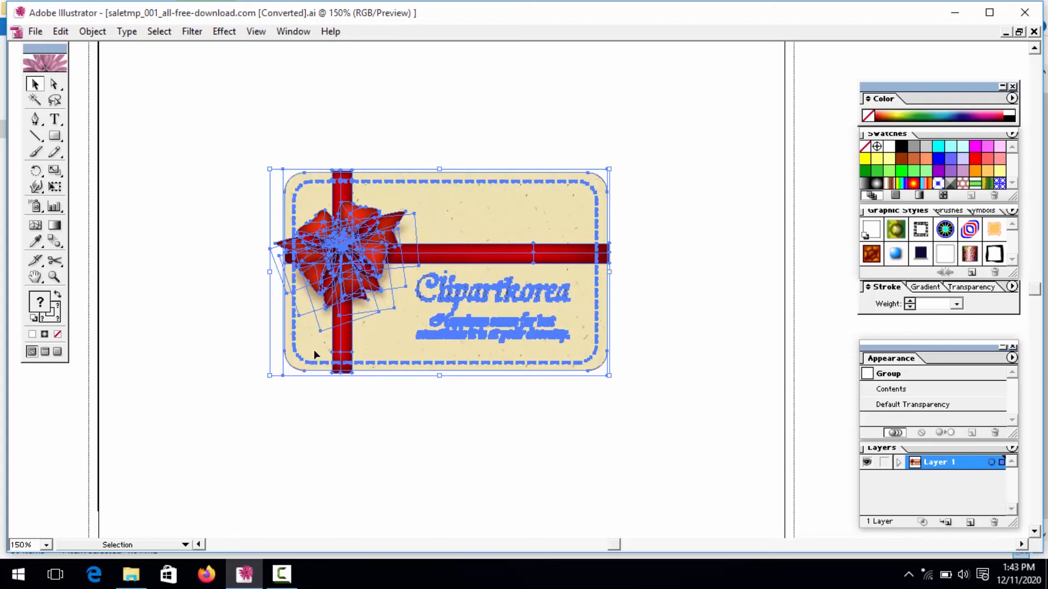
right_click(336, 263)
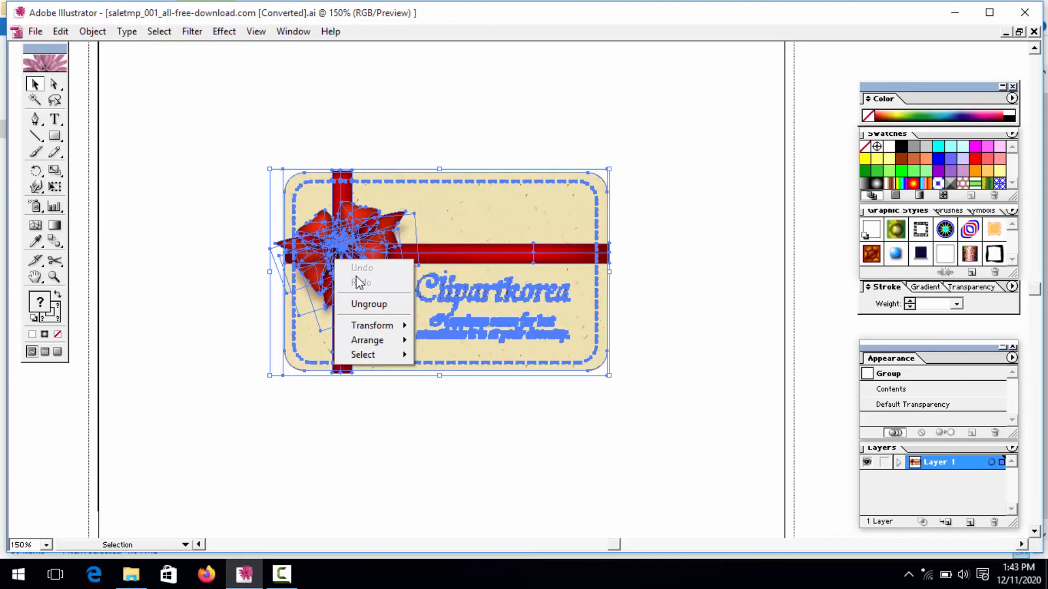
left_click(378, 305)
left_click(479, 459)
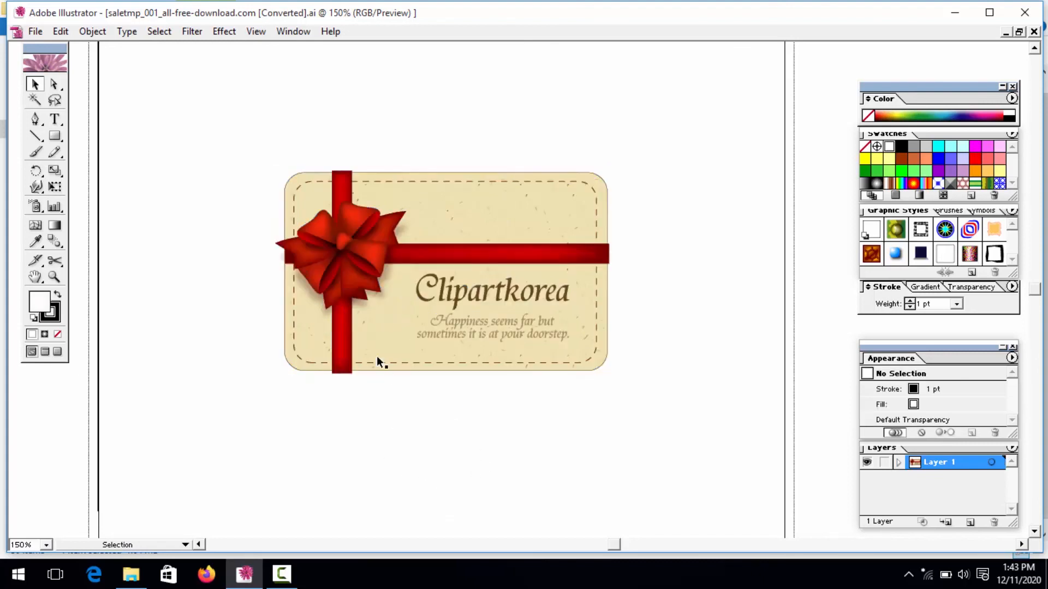
- Separate the bow and ribbon from the card by moving the ribbon down-left and the beige card up-right
left_click(365, 255)
left_click_drag(365, 255, 268, 372)
left_click_drag(424, 206, 549, 98)
left_click_drag(296, 331, 248, 444)
left_click(545, 411)
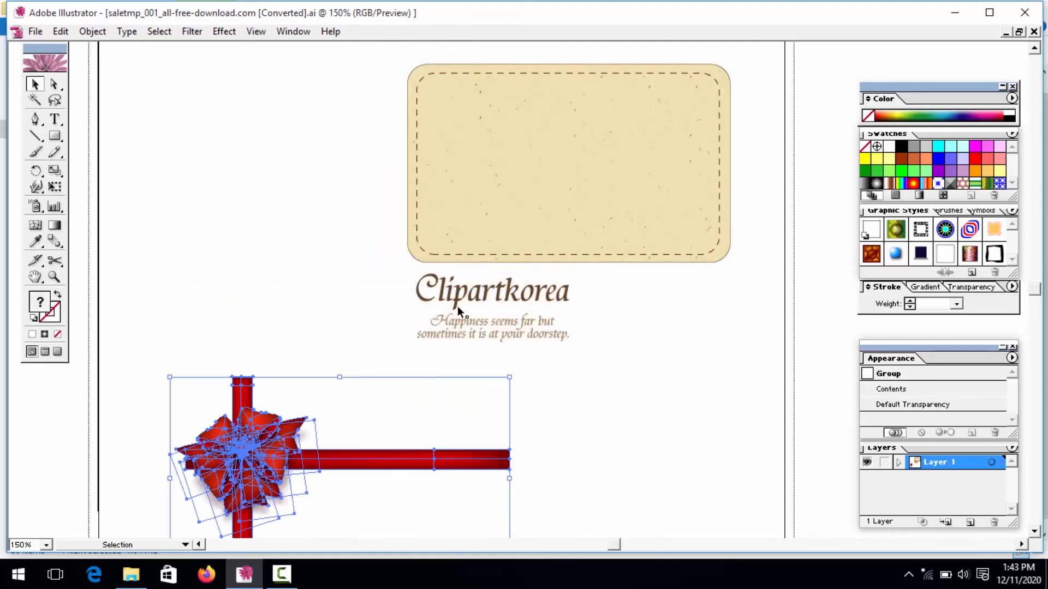
- Move the Clipartkorea text group to the empty area below the card's right half
left_click(437, 312)
left_click(456, 306)
left_click_drag(456, 306, 686, 375)
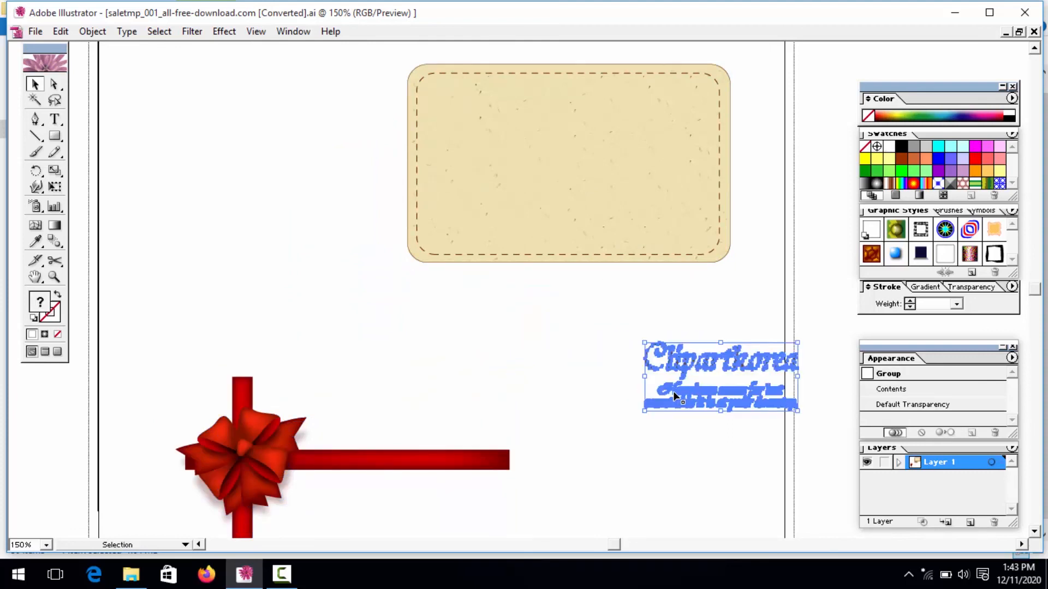
- Move the bow and ribbon group up beside the card's lower-left corner and ungroup it
left_click_drag(255, 451, 221, 331)
right_click(221, 331)
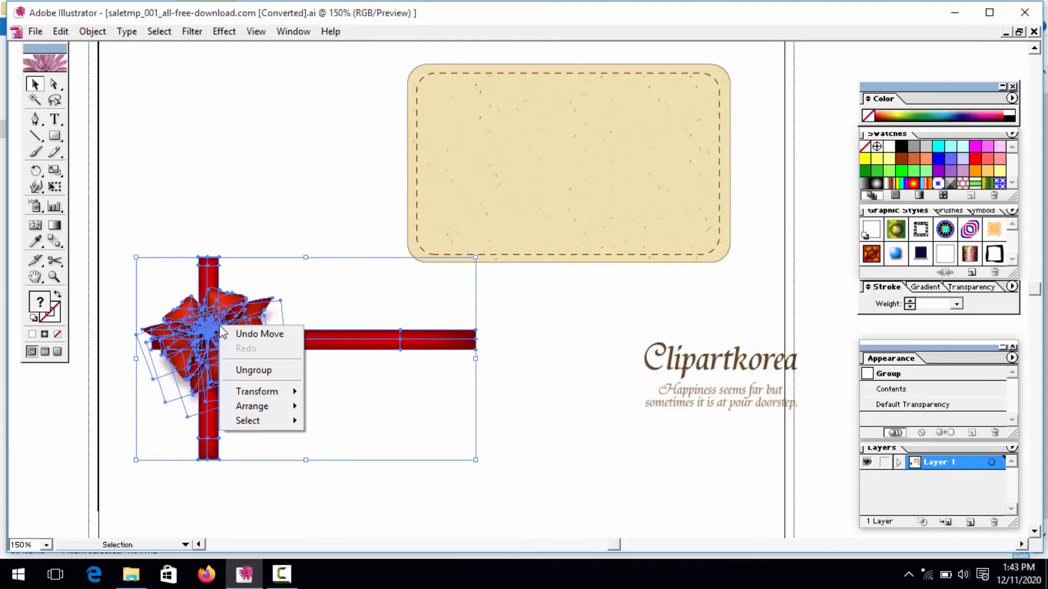
left_click(253, 377)
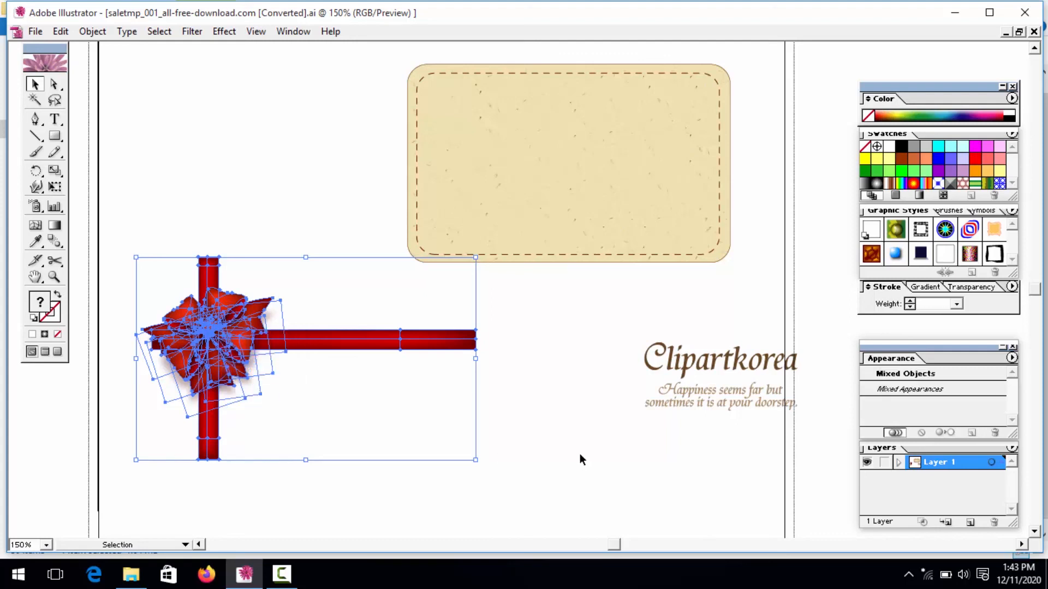
- Move the horizontal ribbon strip down below the bow and the vertical strip to the bow's right
left_click(369, 358)
left_click_drag(364, 344, 416, 444)
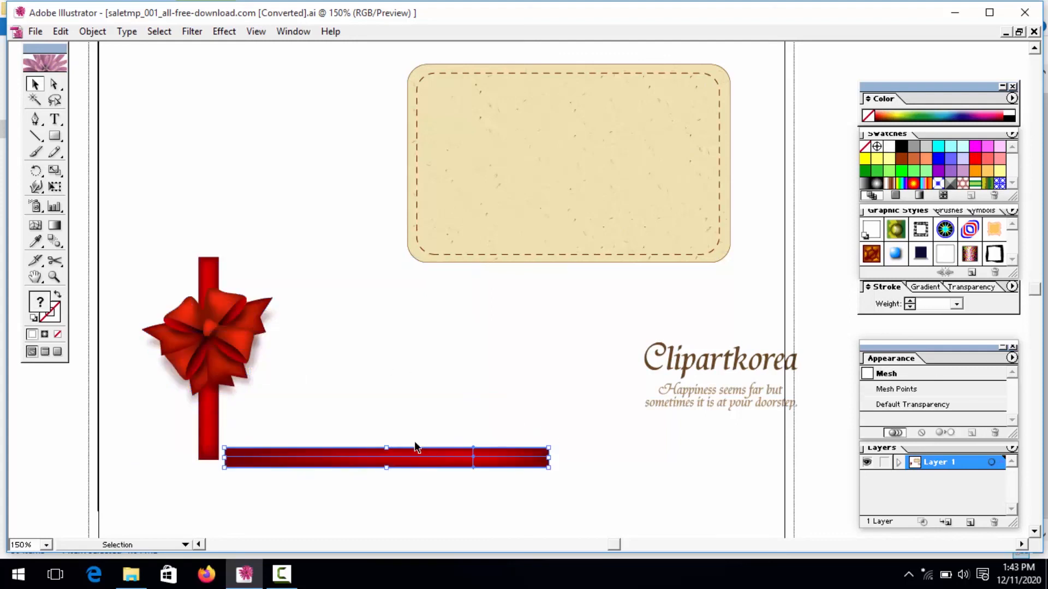
left_click(213, 415)
left_click_drag(213, 416, 323, 397)
- Ungroup the bow cluster beside the vertical ribbon strip and deselect it
left_click(239, 352)
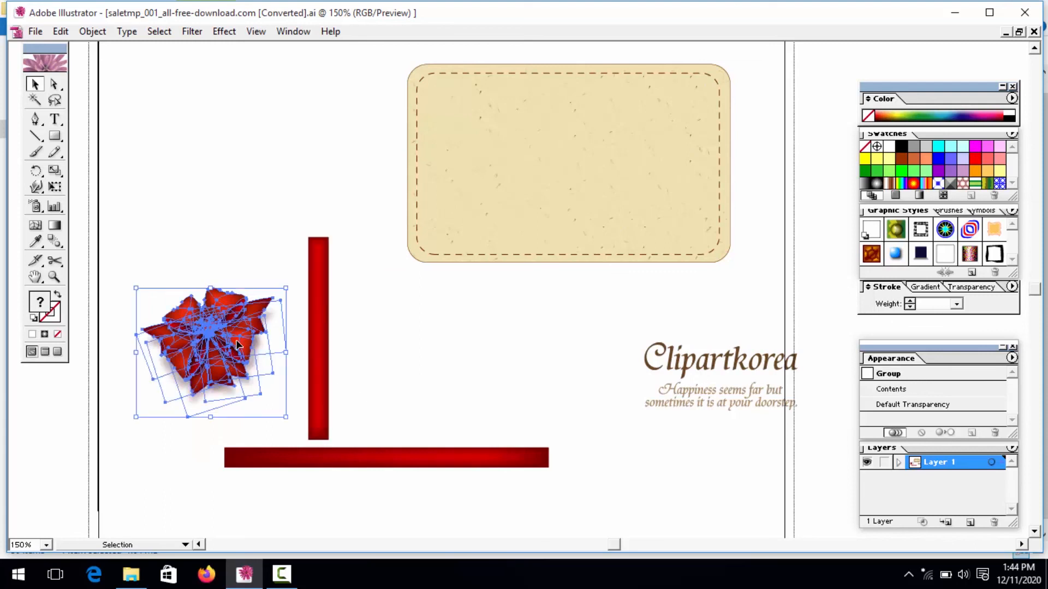
left_click(323, 365)
left_click(374, 462)
left_click(178, 348)
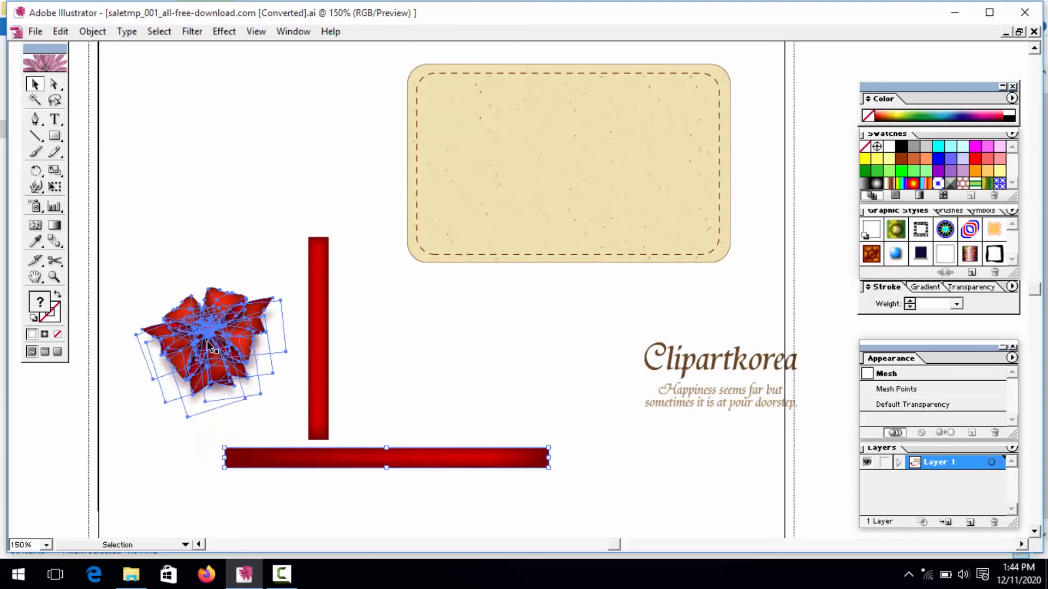
right_click(207, 340)
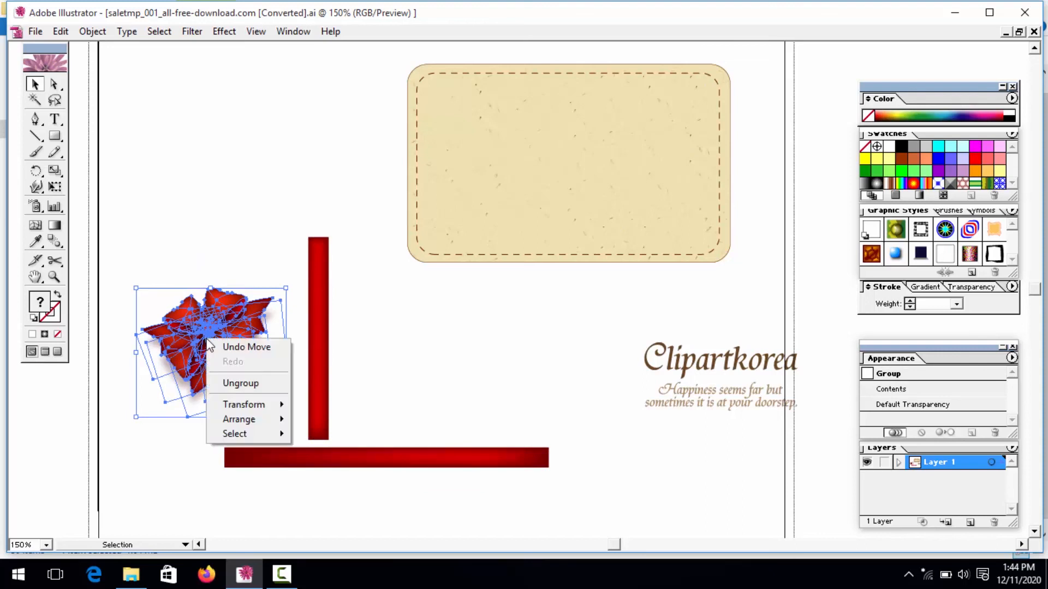
left_click(246, 384)
left_click(428, 366)
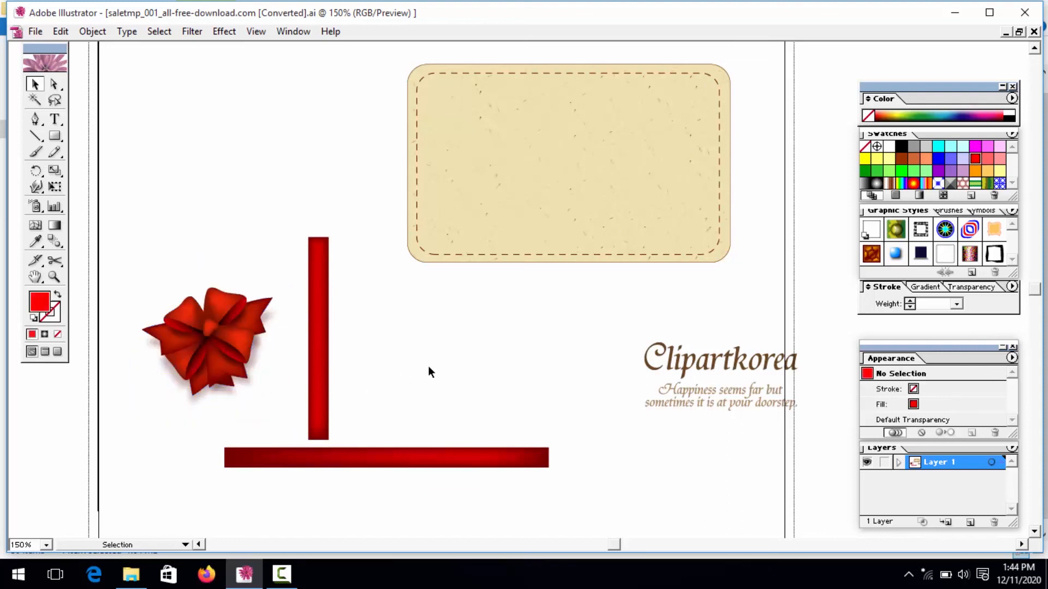
- Separate the two overlapping bows, placing one above the other, and ungroup the lower bow
left_click_drag(241, 346, 171, 422)
right_click(171, 422)
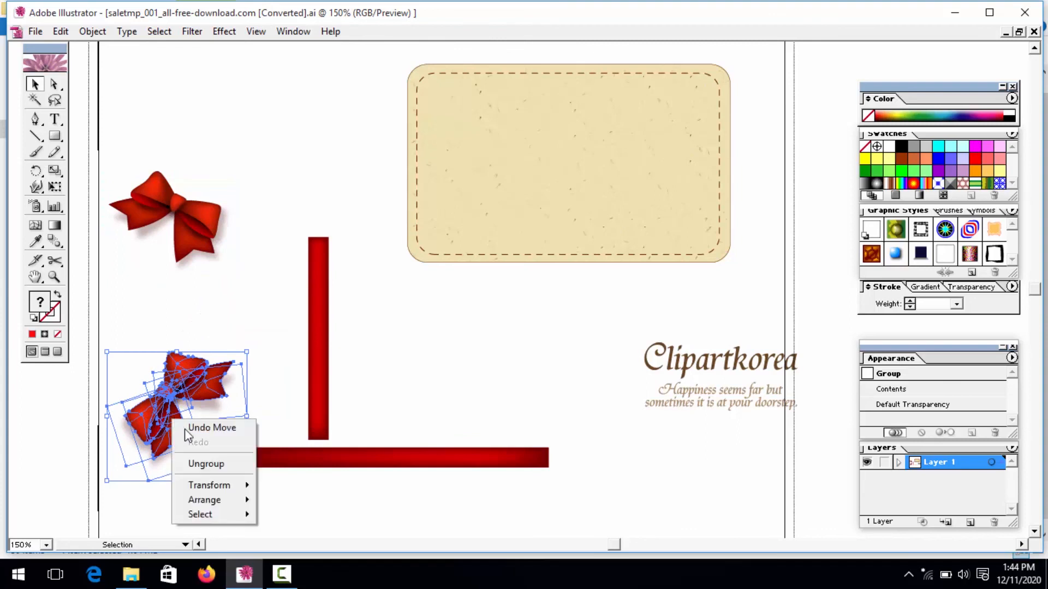
left_click(210, 463)
left_click(443, 332)
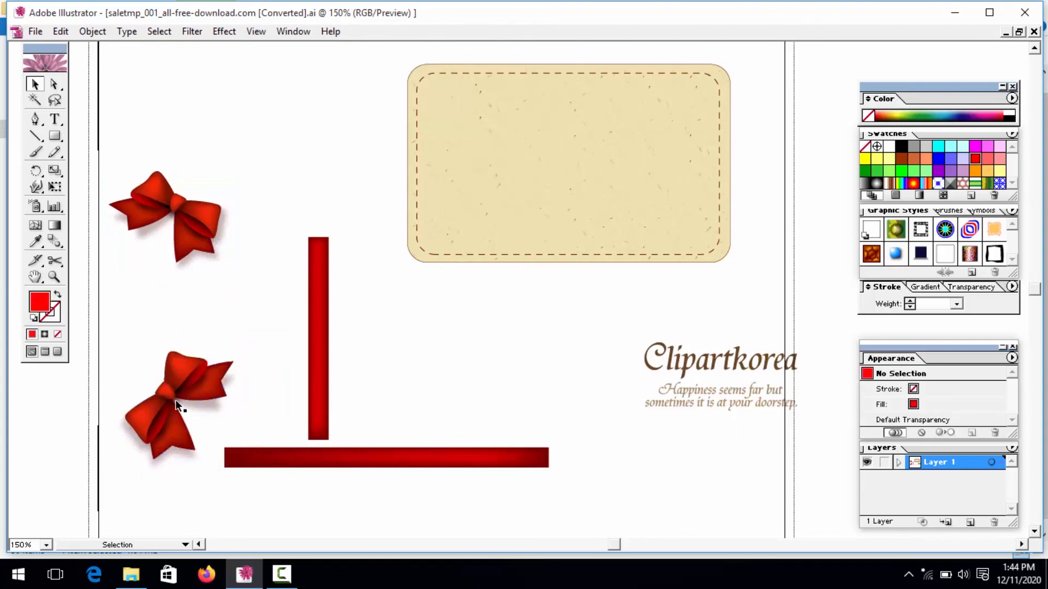
- Pull the lower bow apart by moving its knot, both loops, left half's blurred shadow and lower tail into empty space
left_click_drag(174, 397, 162, 297)
left_click_drag(182, 369, 249, 326)
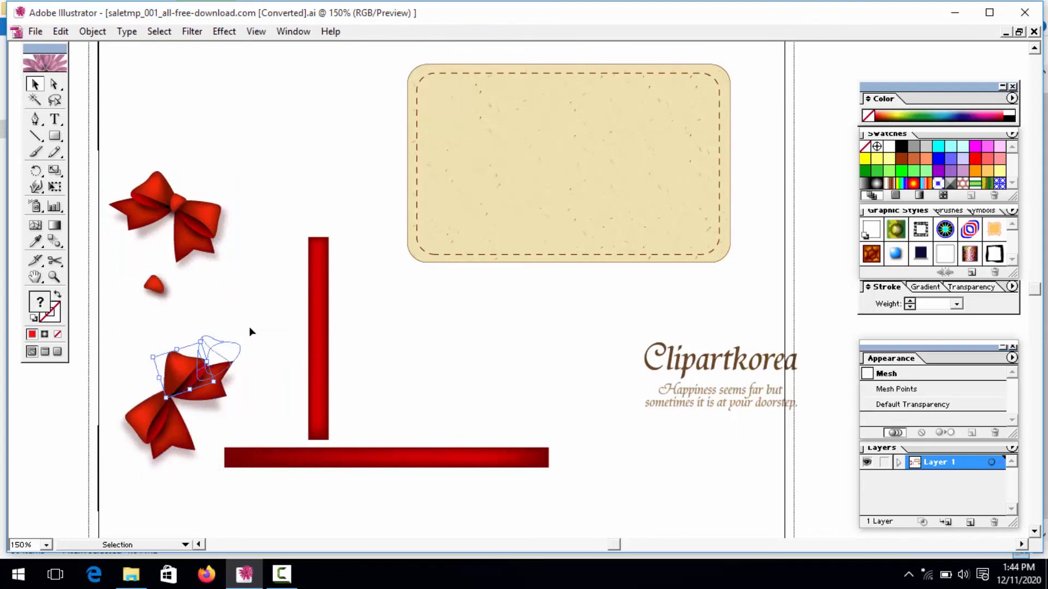
left_click(156, 410)
left_click_drag(156, 411, 260, 435)
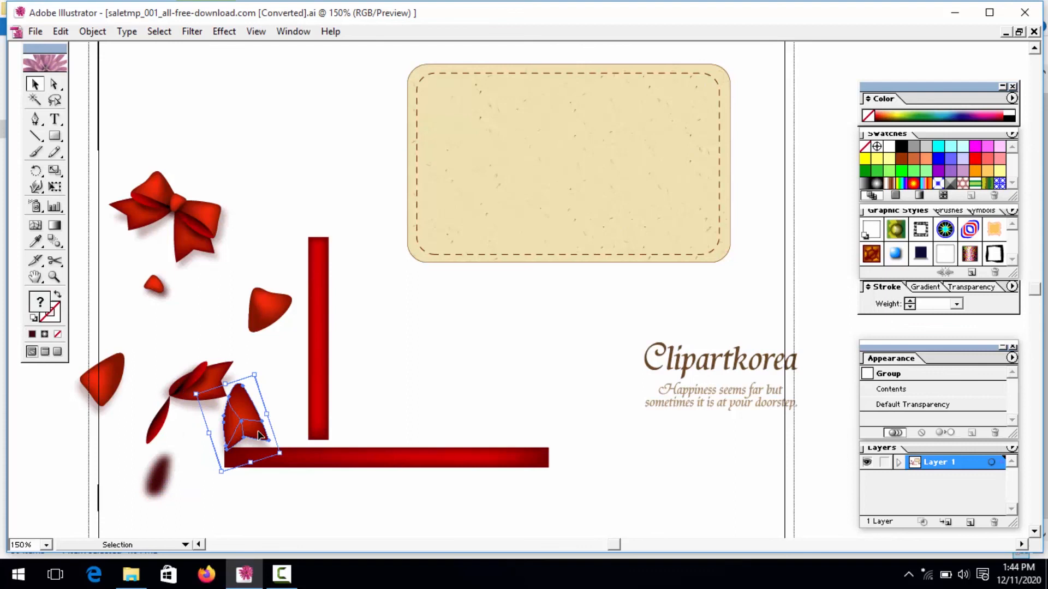
- Separate the lower bow's remaining right half by moving its dark inner fold, blurred shadow and ribbon tail apart
left_click(207, 375)
left_click_drag(196, 380, 159, 316)
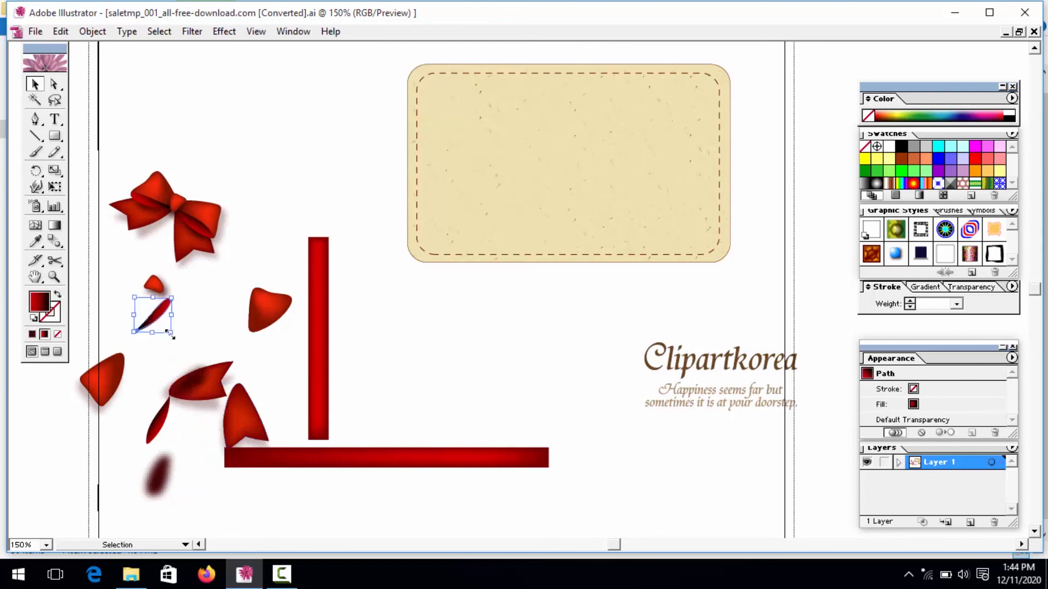
left_click(200, 372)
left_click_drag(197, 382, 194, 339)
left_click(222, 375)
left_click_drag(223, 374, 223, 373)
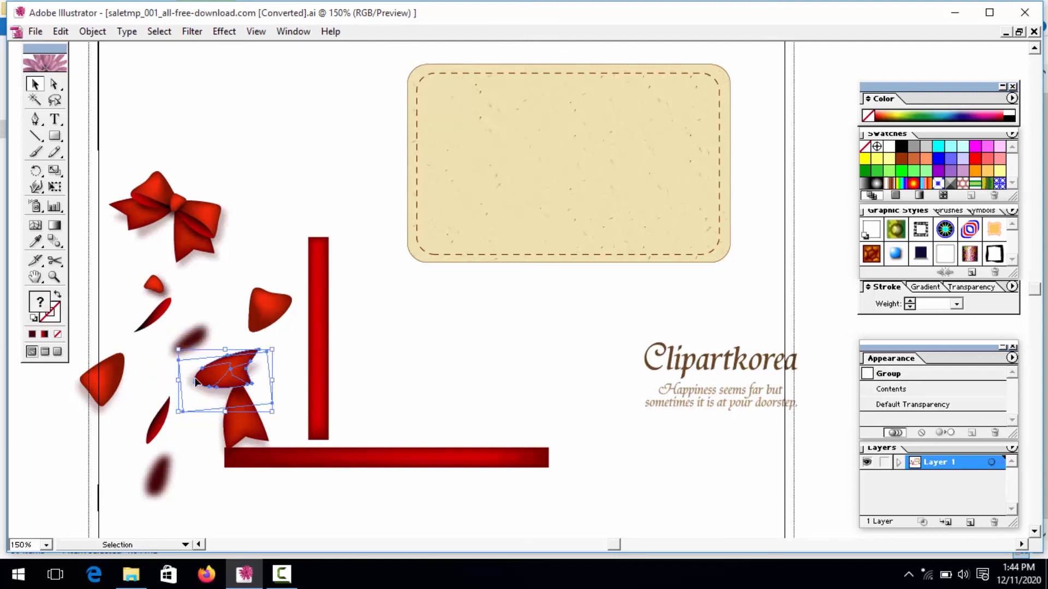
left_click(233, 413)
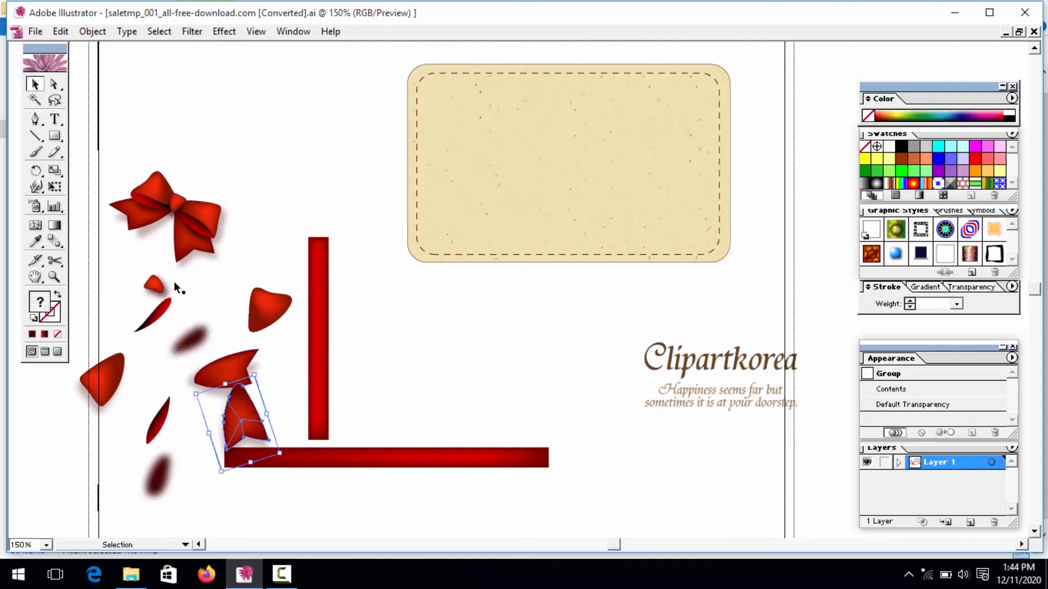
- Ungroup the upper bow and move its right loop up, away from the knot
right_click(189, 215)
left_click(229, 258)
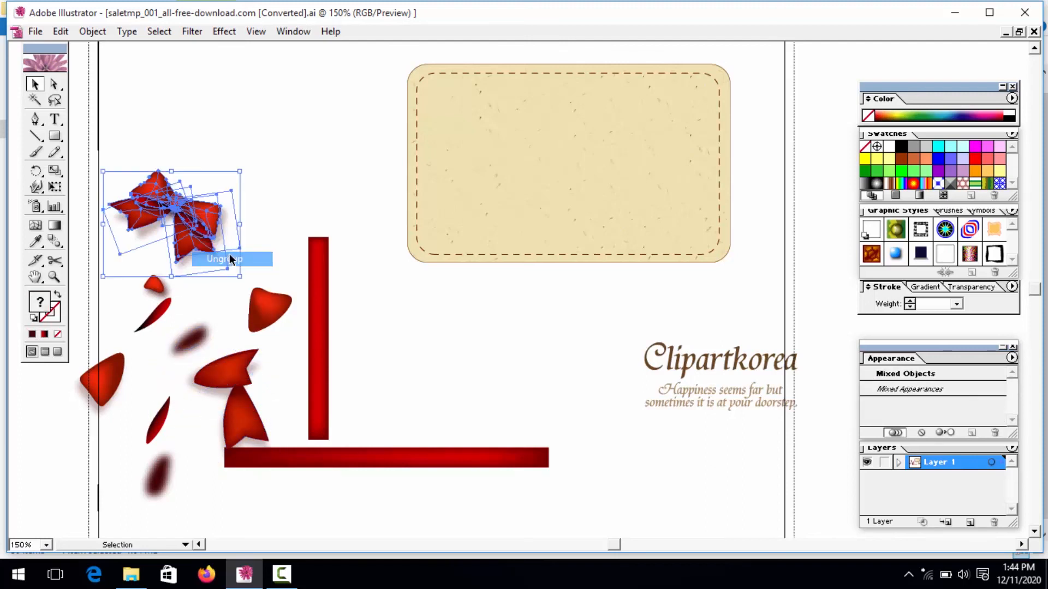
left_click(280, 173)
left_click(203, 214)
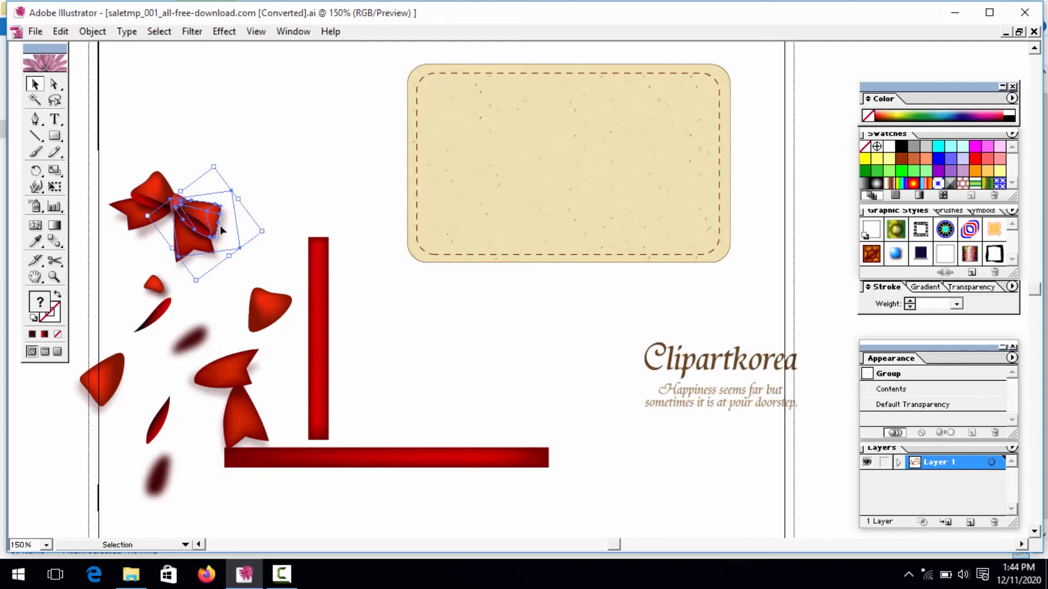
left_click_drag(220, 230, 231, 168)
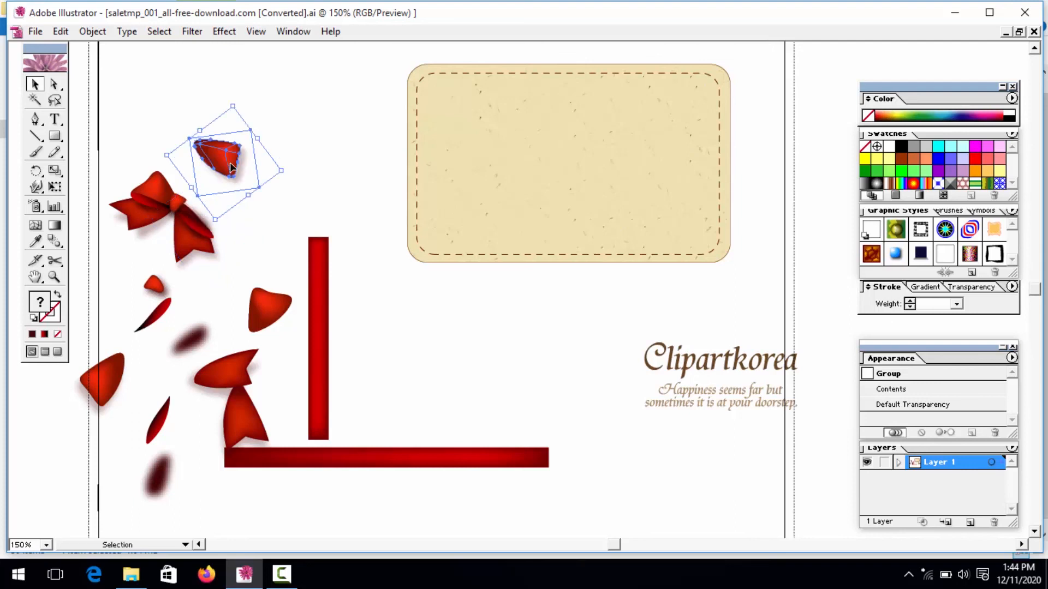
- Move the upper bow's right inner fold and blurred shadow up-right, and its lower tail down-right
left_click(181, 226)
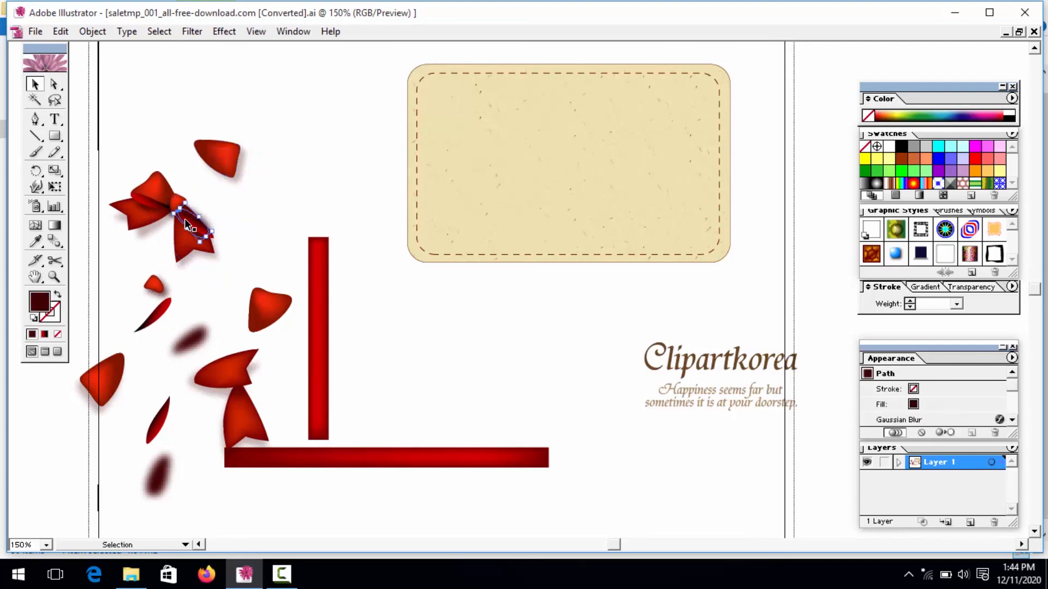
left_click_drag(185, 219, 269, 195)
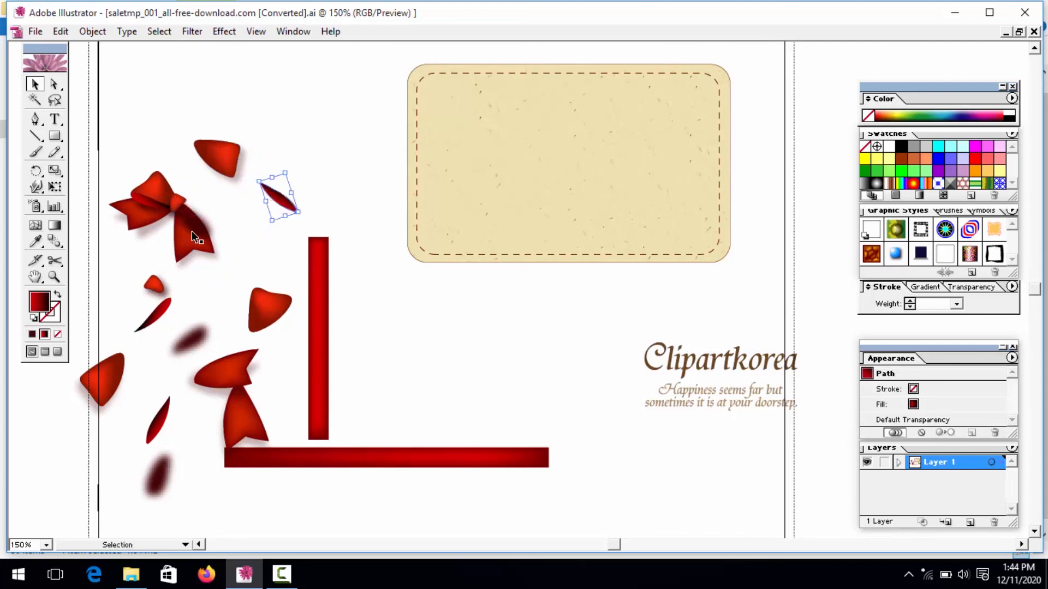
left_click(201, 232)
left_click_drag(201, 232, 223, 203)
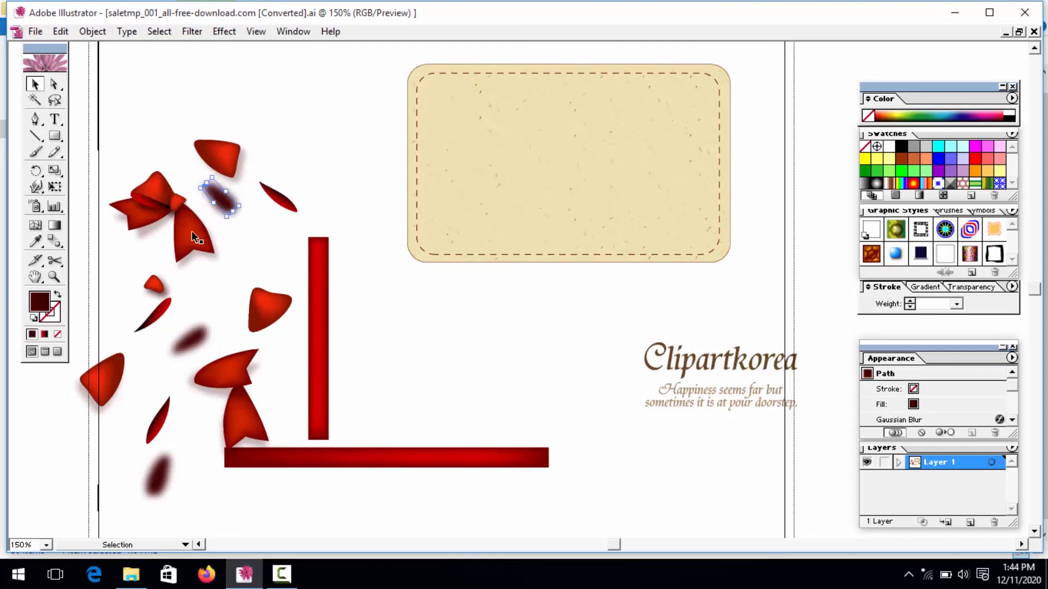
left_click(190, 233)
left_click_drag(187, 236, 251, 274)
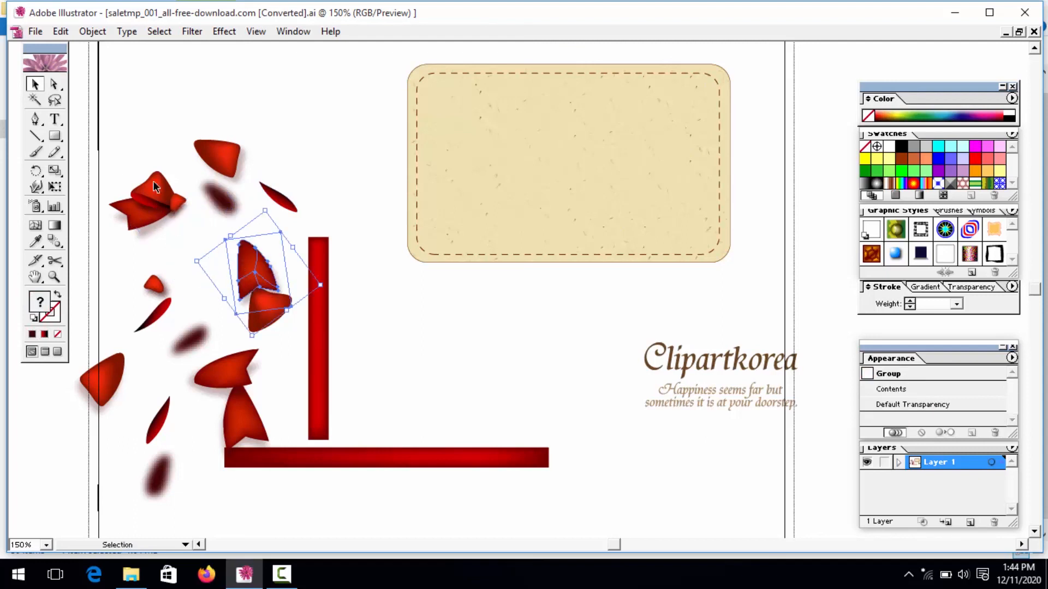
- Separate the upper bow's left loop, inner fold, blurred shadow and tail so that the knot stands alone
left_click_drag(157, 189, 141, 108)
left_click(142, 211)
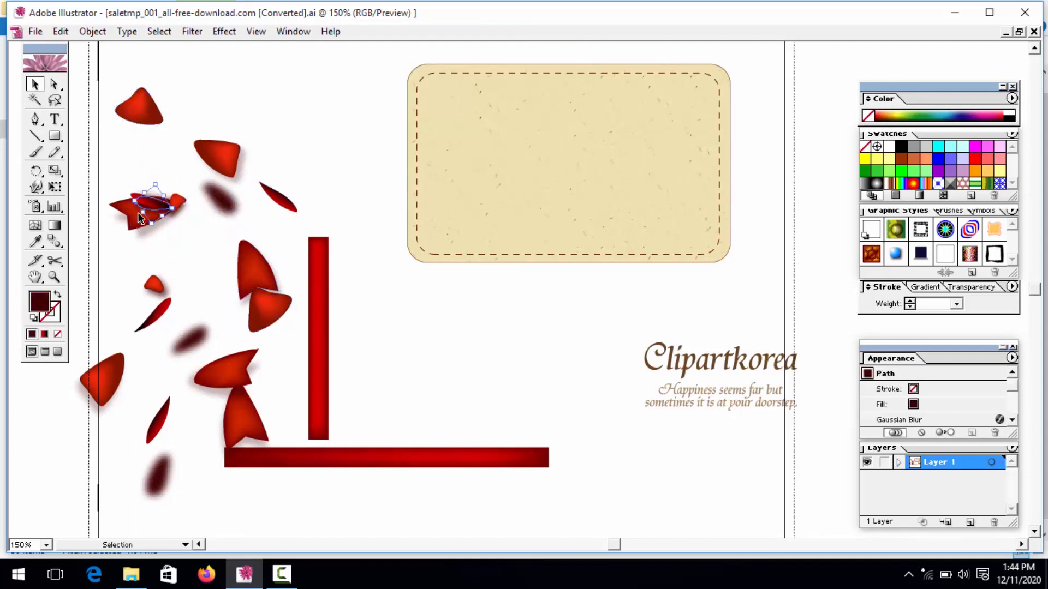
left_click_drag(146, 211, 213, 243)
left_click(142, 215)
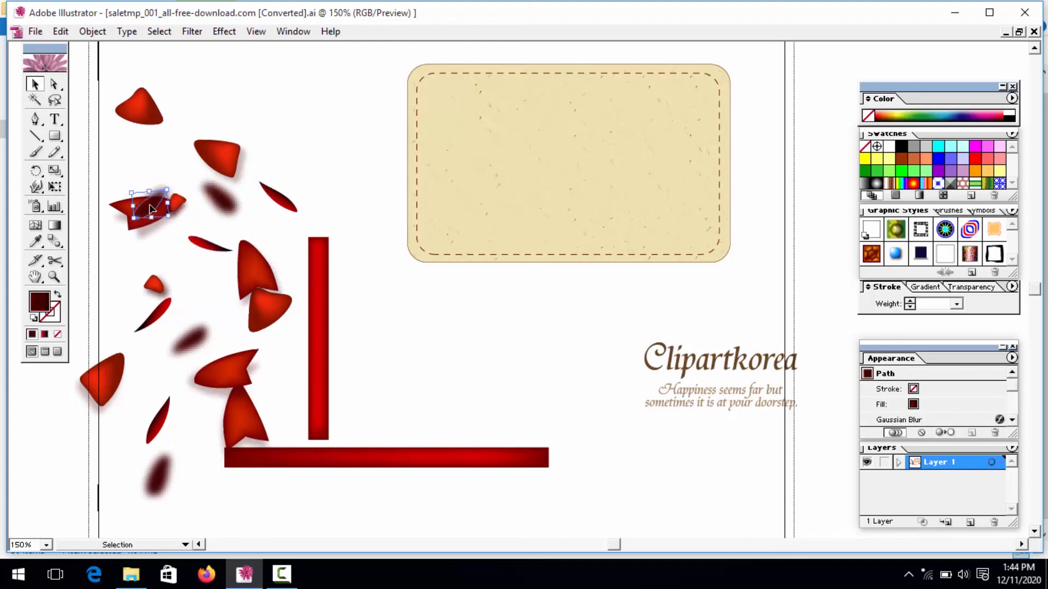
left_click_drag(111, 170, 112, 169)
left_click_drag(139, 213, 106, 264)
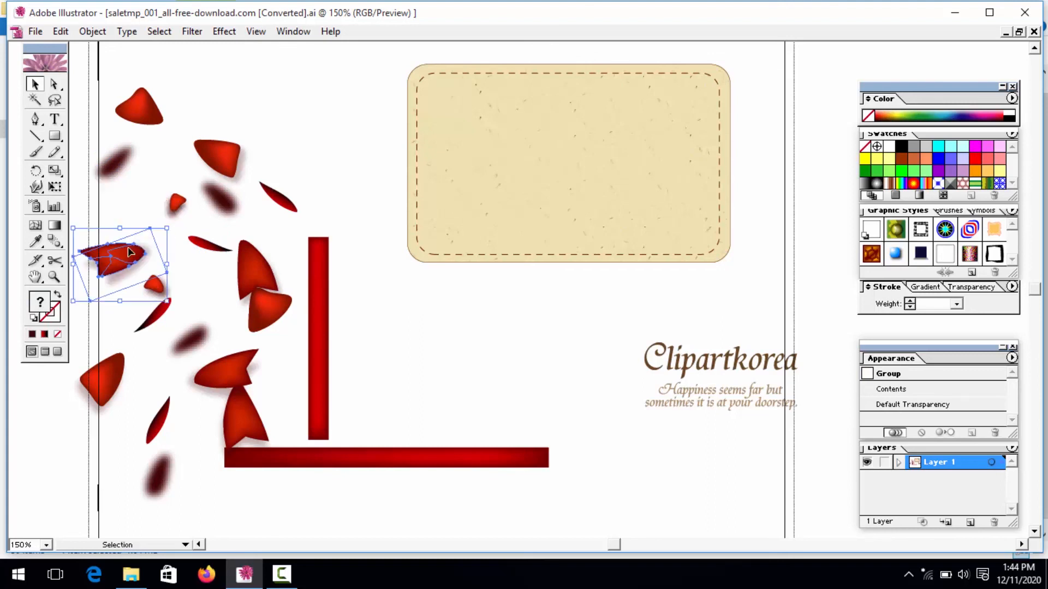
left_click(175, 201)
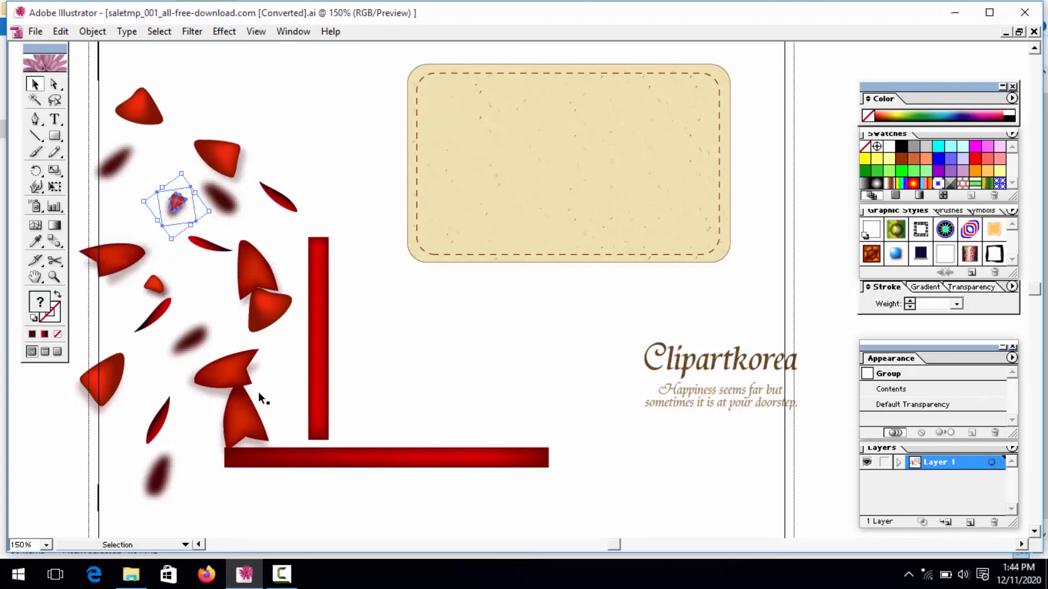
- Space out the touching pieces beside the vertical ribbon by shifting the two lower tails and the right loop apart
left_click(241, 404)
left_click_drag(217, 363, 201, 349)
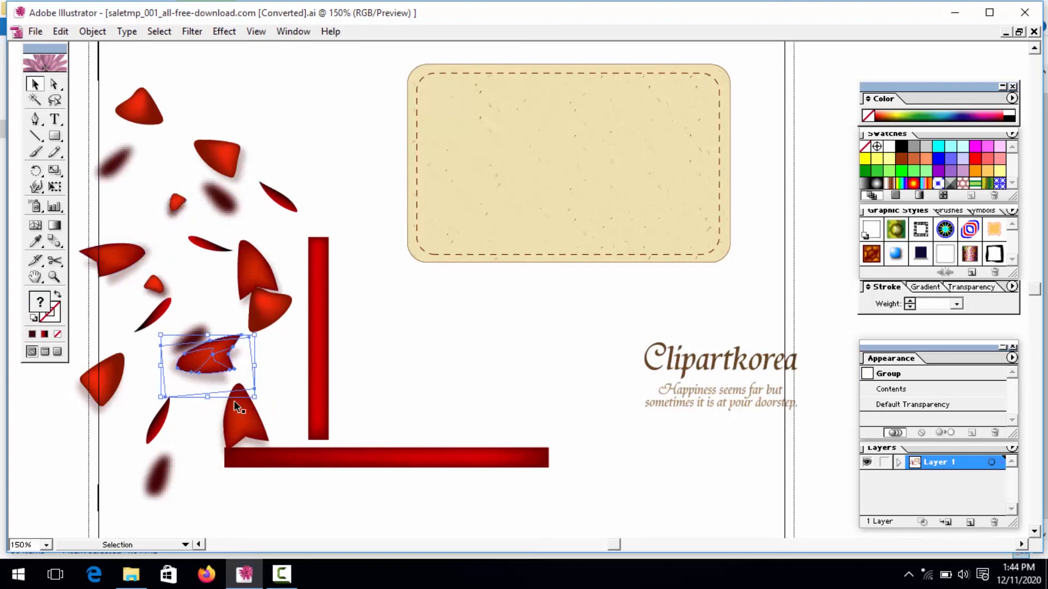
left_click_drag(234, 400, 257, 405)
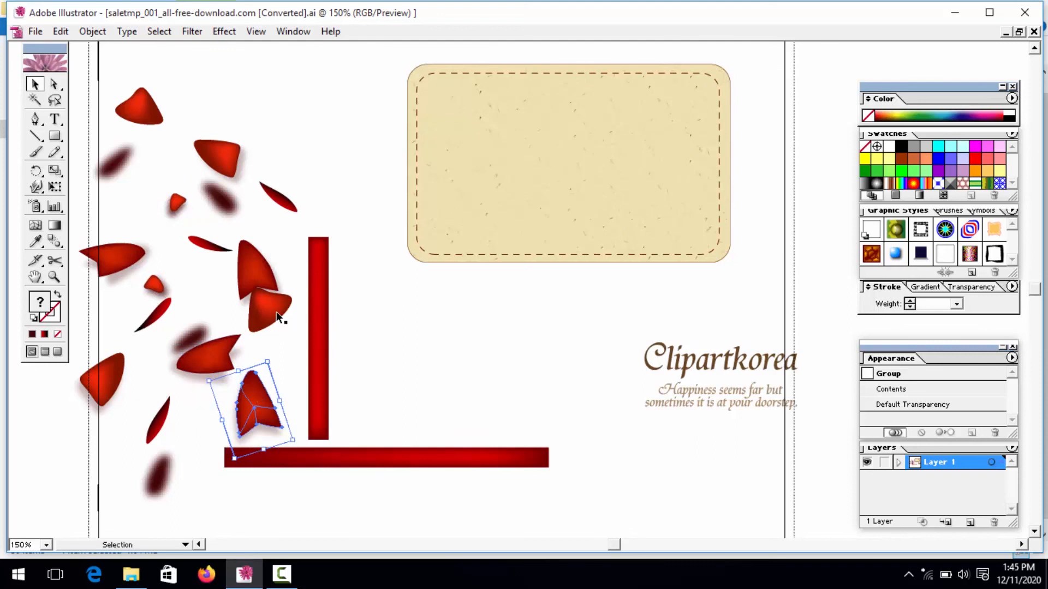
left_click_drag(276, 312, 278, 346)
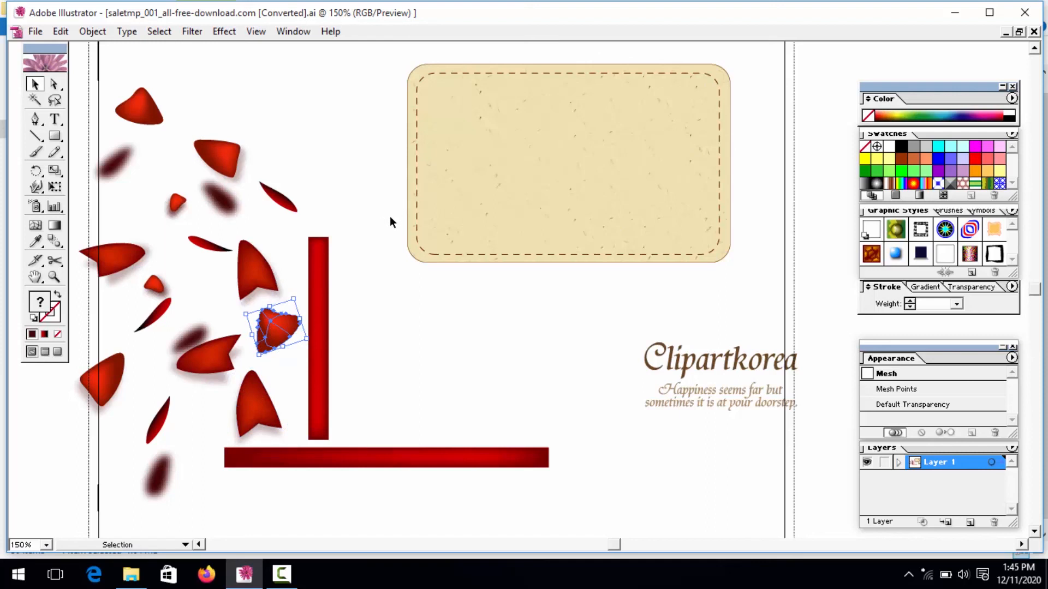
left_click(281, 574)
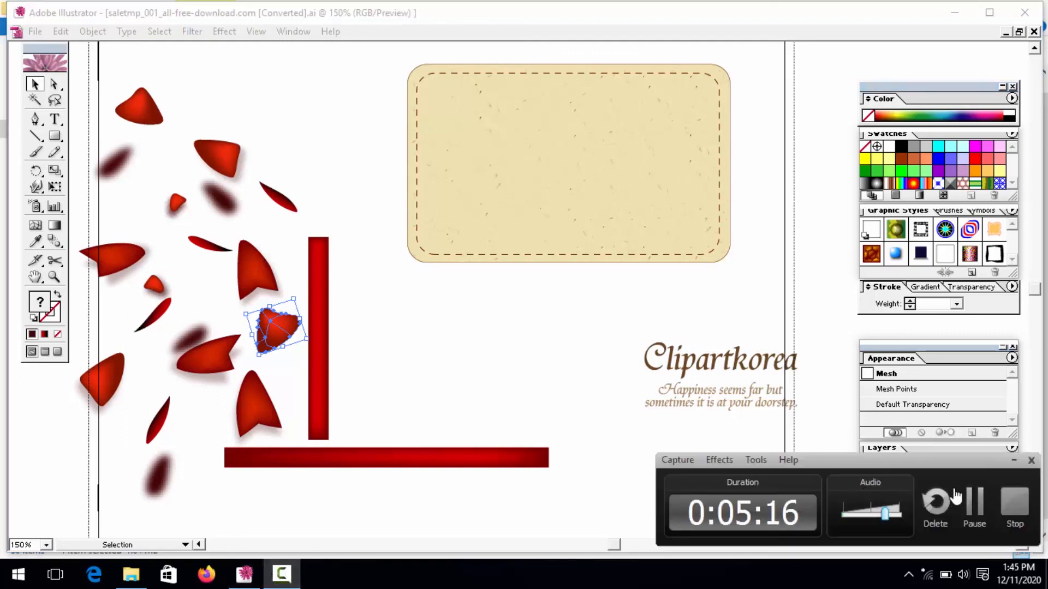
left_click(1012, 461)
- Ungroup the Clipartkorea text group and deselect it
left_click(731, 389)
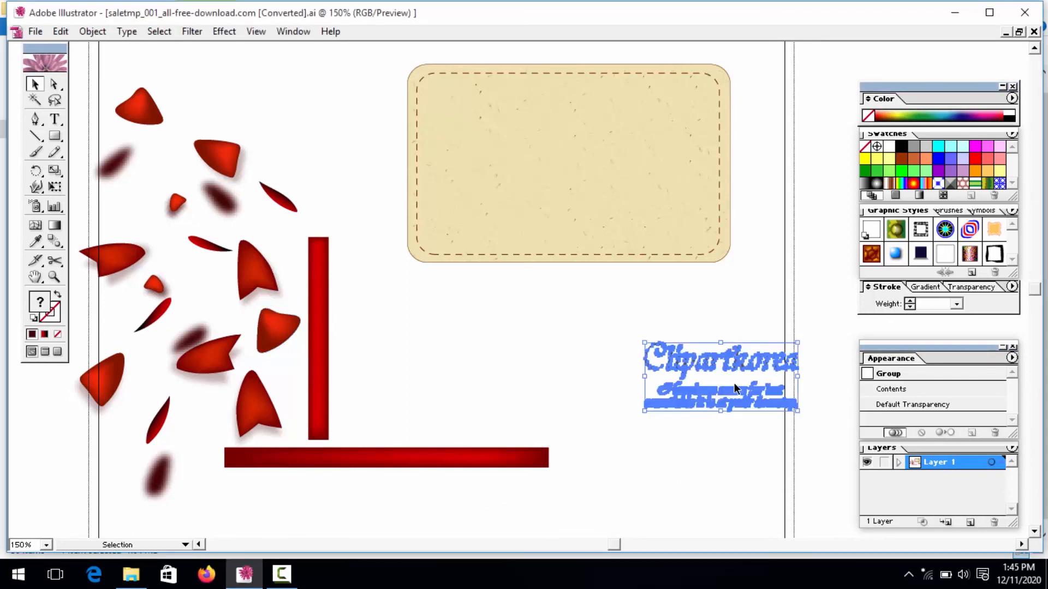
left_click(555, 363)
left_click(680, 367)
right_click(696, 363)
left_click(712, 409)
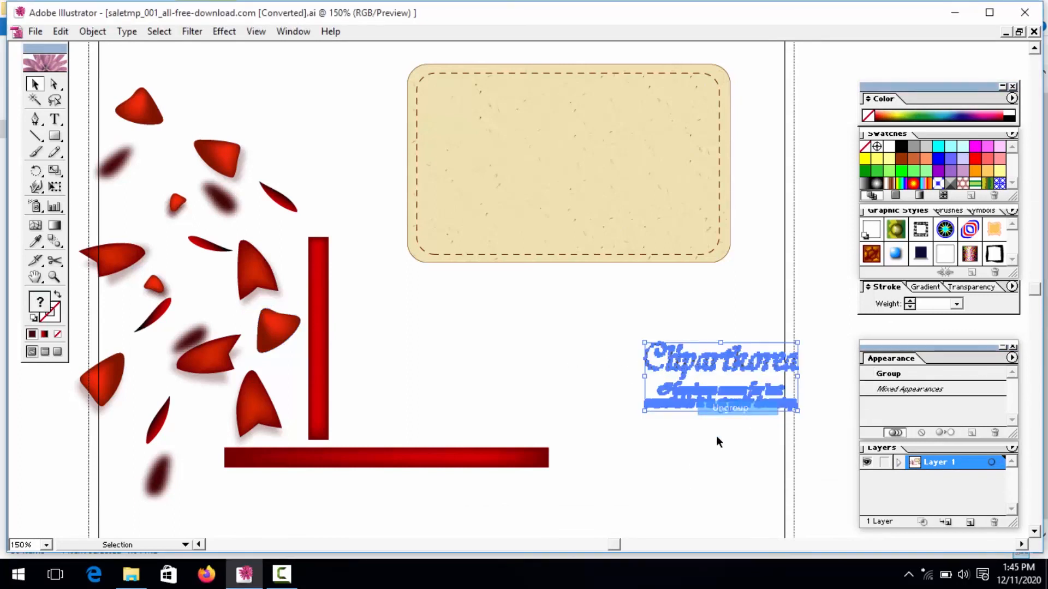
left_click(643, 431)
- Move the Clipartkorea title up-left, away from the two-line tagline, and clear the selection
left_click_drag(704, 364, 625, 355)
left_click(693, 394)
left_click(694, 459)
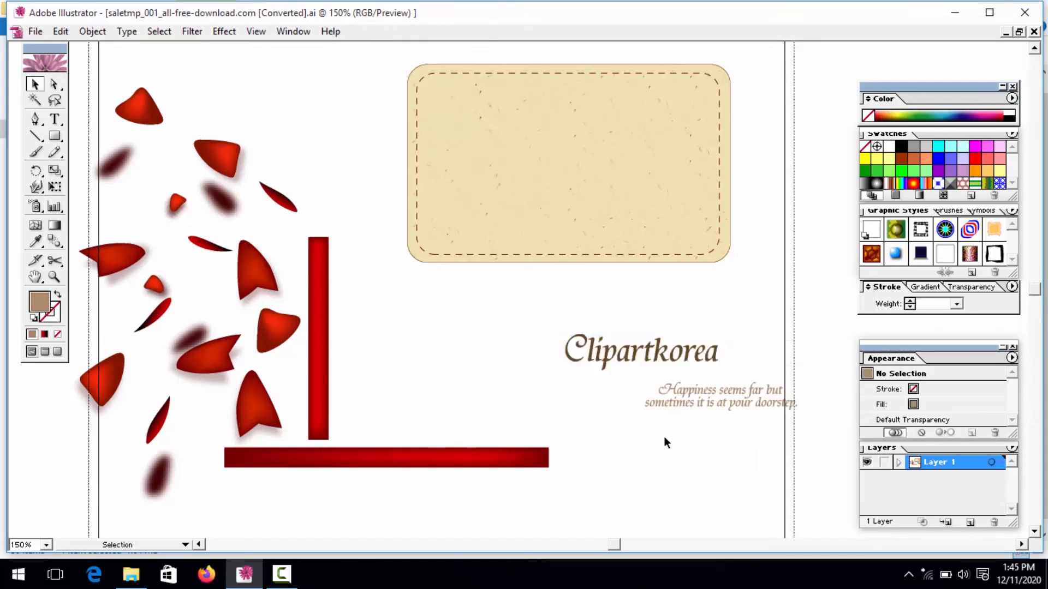
- Ungroup the two-line tagline below the Clipartkorea title
right_click(679, 388)
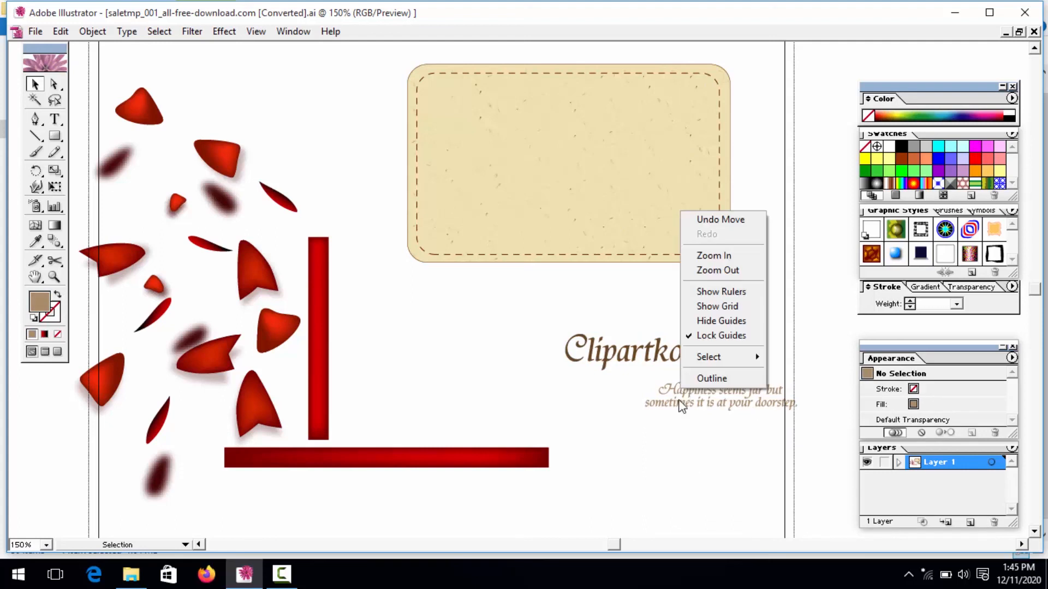
left_click(662, 401)
right_click(663, 401)
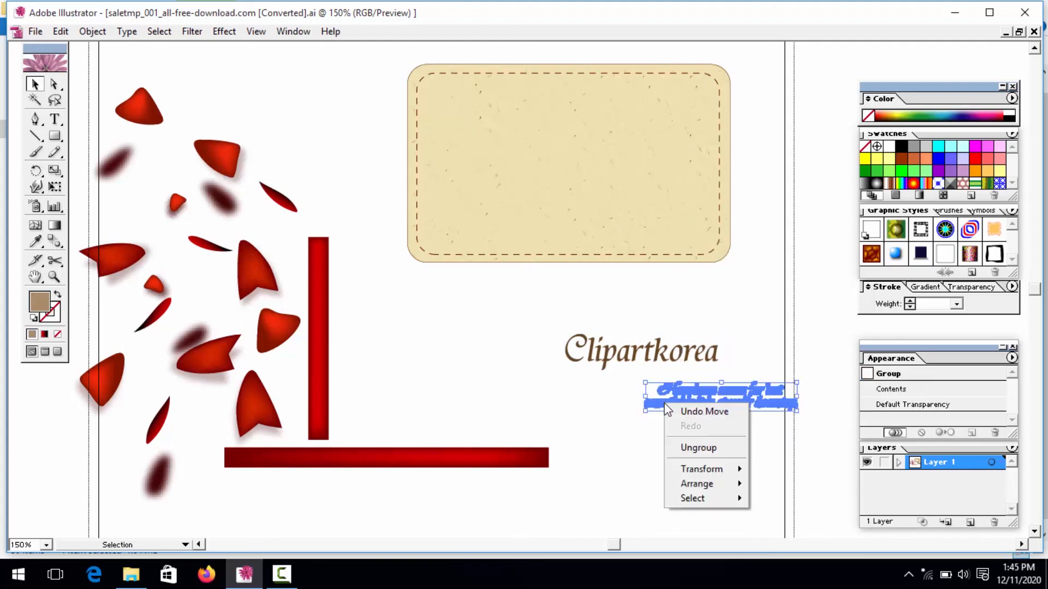
left_click(700, 445)
left_click(508, 470)
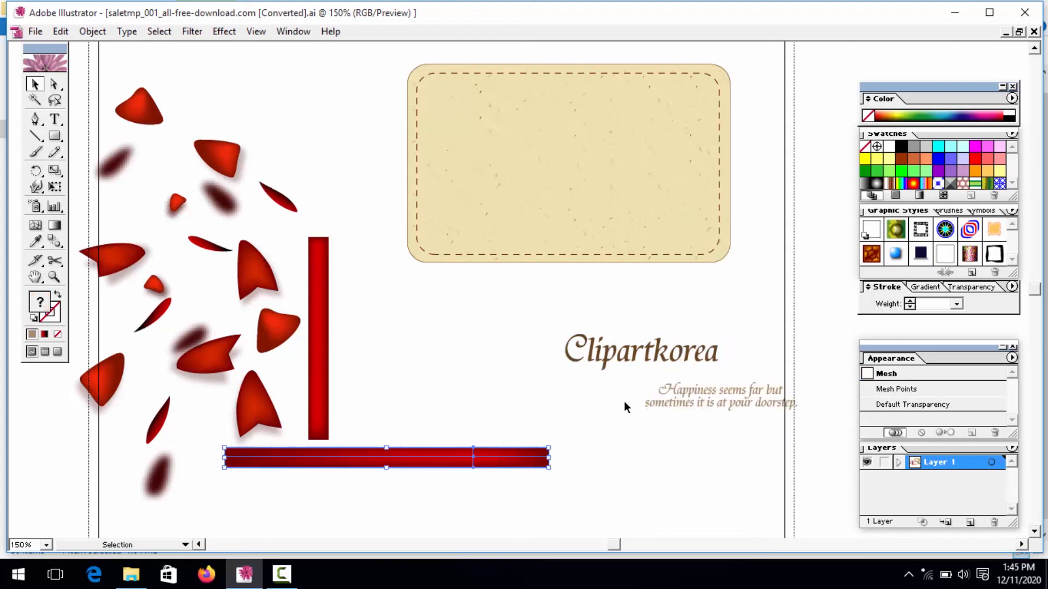
- Select the whole "Happiness seems far but" line, move it above the Clipartkorea title and clear the selection
left_click(676, 401)
left_click_drag(705, 375, 793, 388)
left_click_drag(708, 392, 703, 299)
left_click(705, 403)
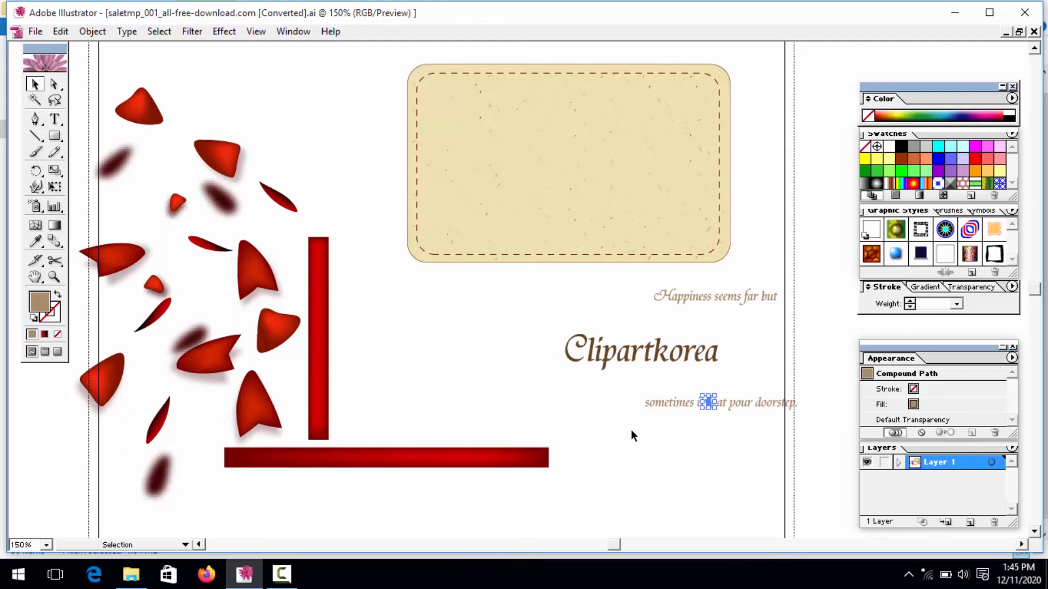
left_click(602, 453)
- Ungroup the card and move its textured background down, away from the dashed border
left_click(640, 145)
right_click(635, 145)
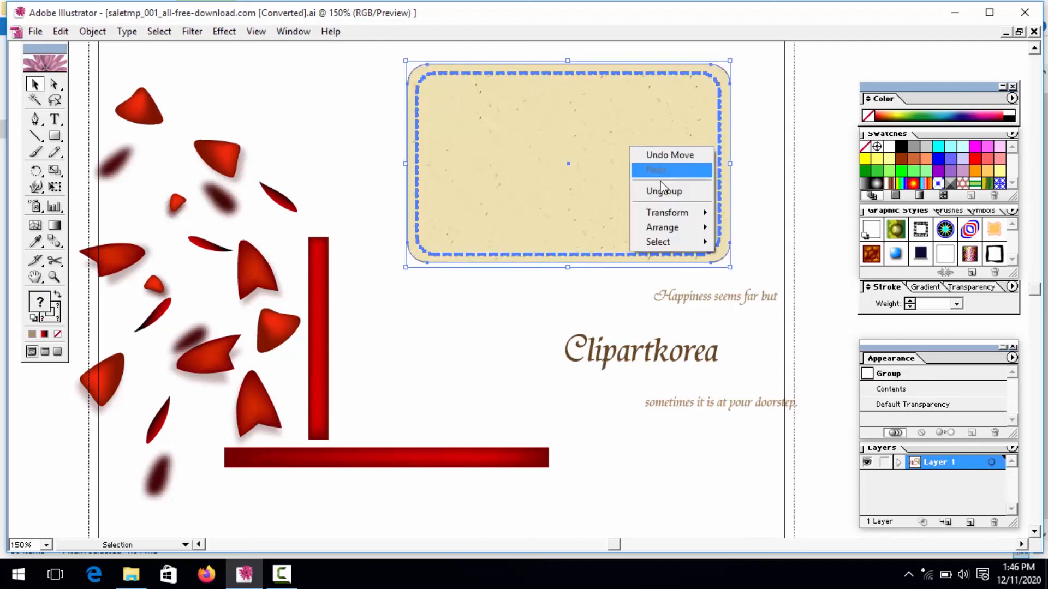
left_click(701, 192)
left_click_drag(597, 171, 595, 325)
left_click_drag(526, 320, 585, 405)
- Move the textured card up-left and try a light orange and a bright green fill swatch on it
left_click(986, 171)
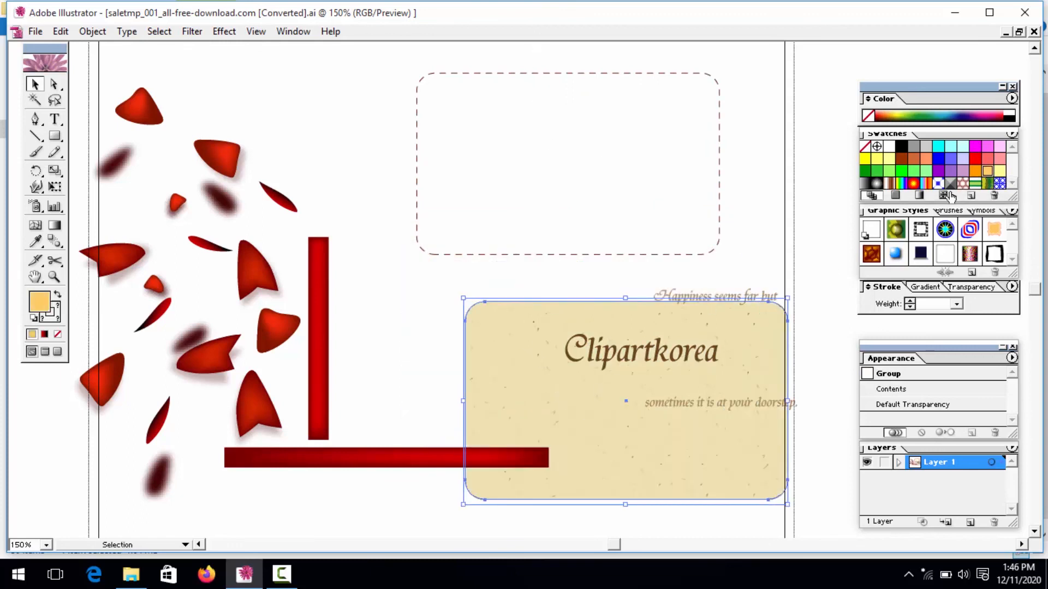
left_click_drag(573, 424, 478, 389)
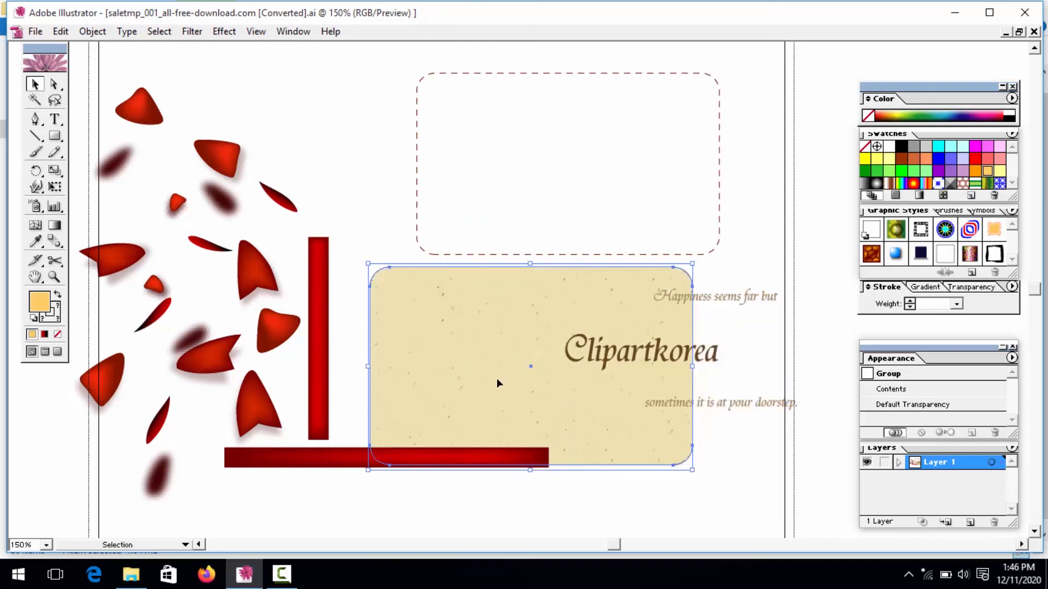
left_click(903, 171)
- Choose a custom stroke colour for the textured card in the Color Picker
double_click(58, 318)
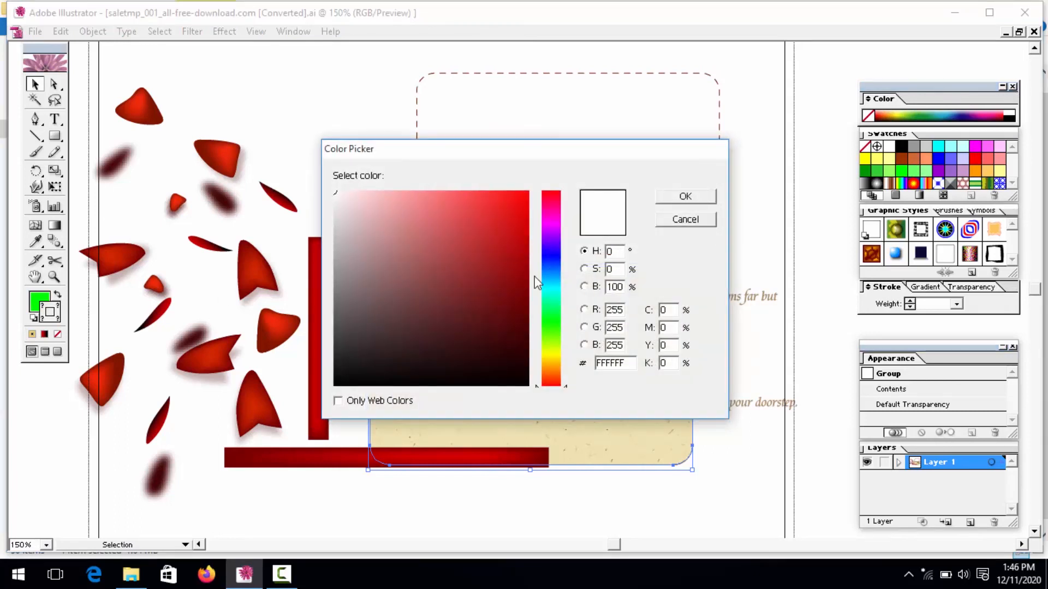
left_click(548, 327)
left_click(468, 257)
left_click(685, 197)
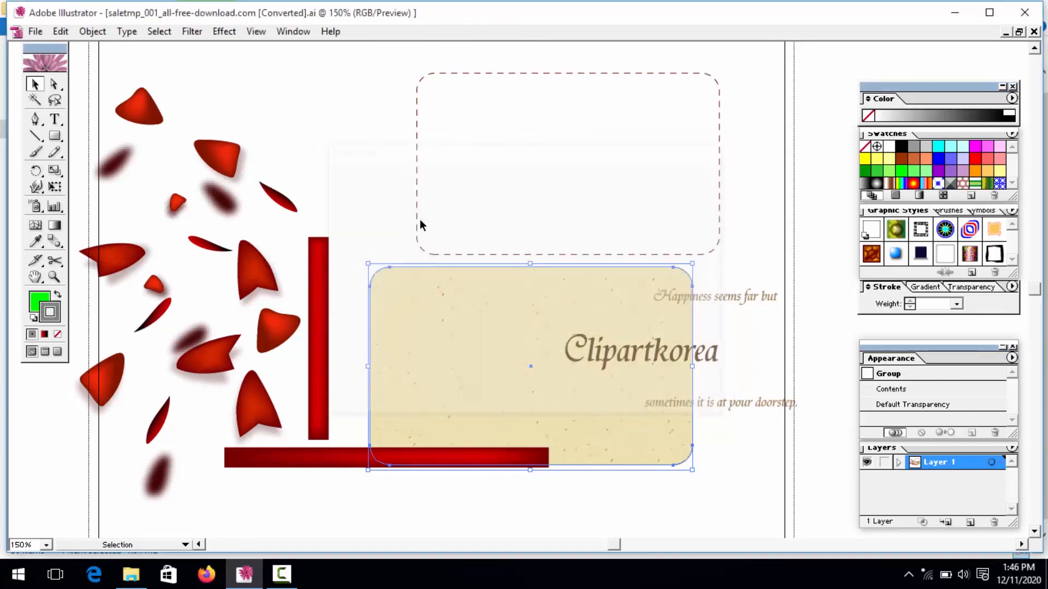
- Set the card's stroke to a lavender swatch, swap it with the fill, and try a rainbow gradient fill
left_click(962, 158)
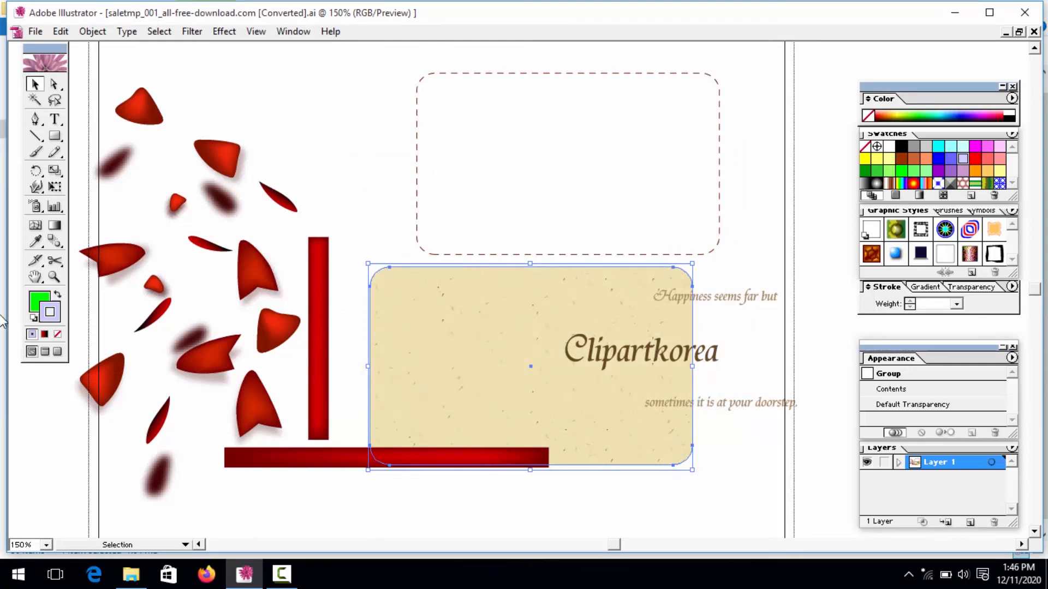
left_click(57, 295)
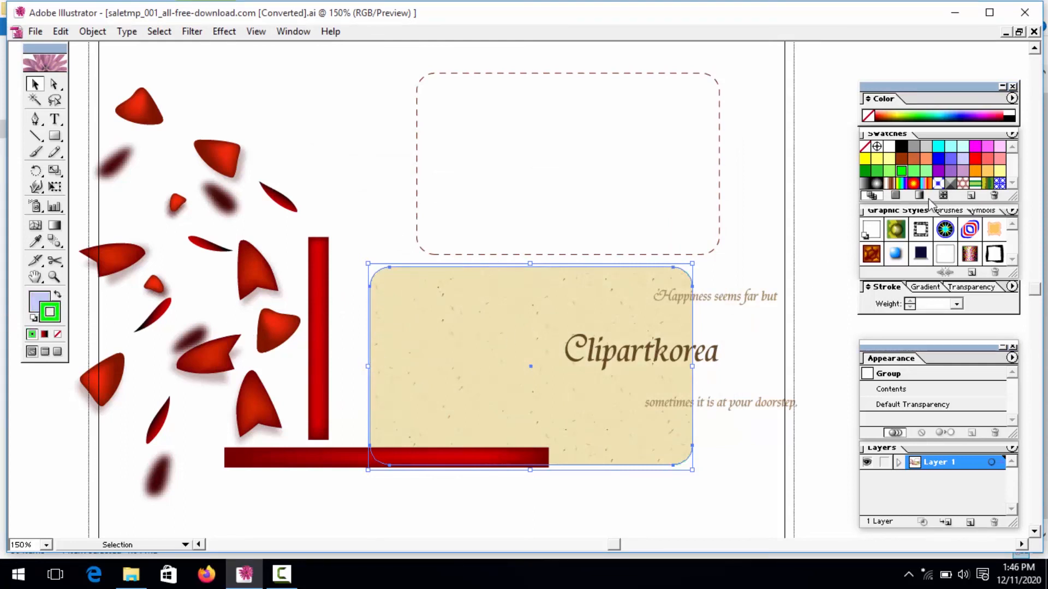
left_click(925, 171)
left_click(926, 184)
- Move the textured card back up behind the dashed border, set its fill to None and deselect it
left_click_drag(485, 337, 513, 231)
left_click_drag(521, 186, 527, 115)
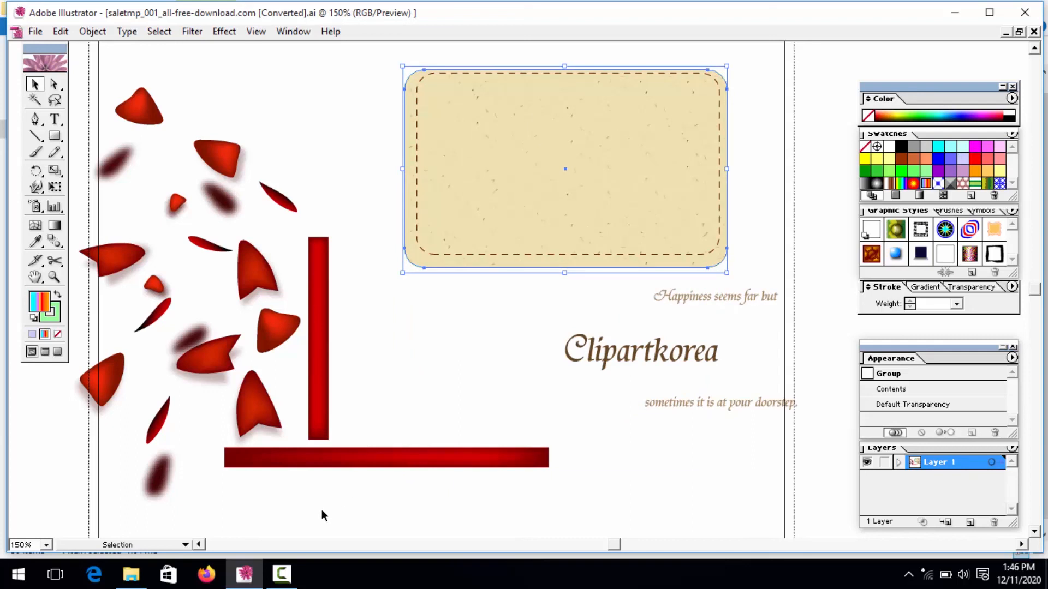
left_click(58, 334)
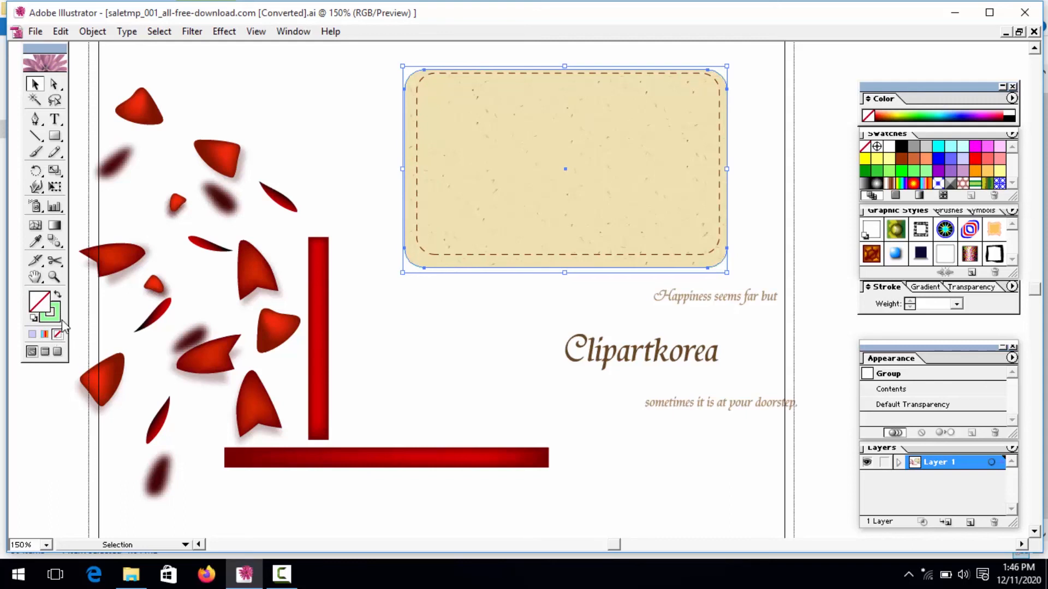
left_click(587, 354)
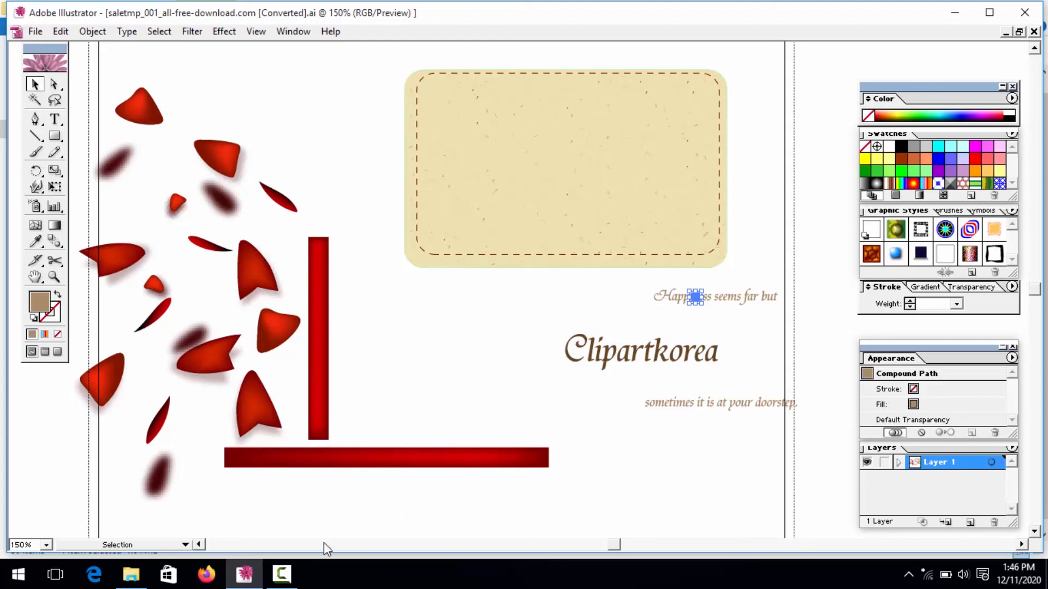
left_click(284, 574)
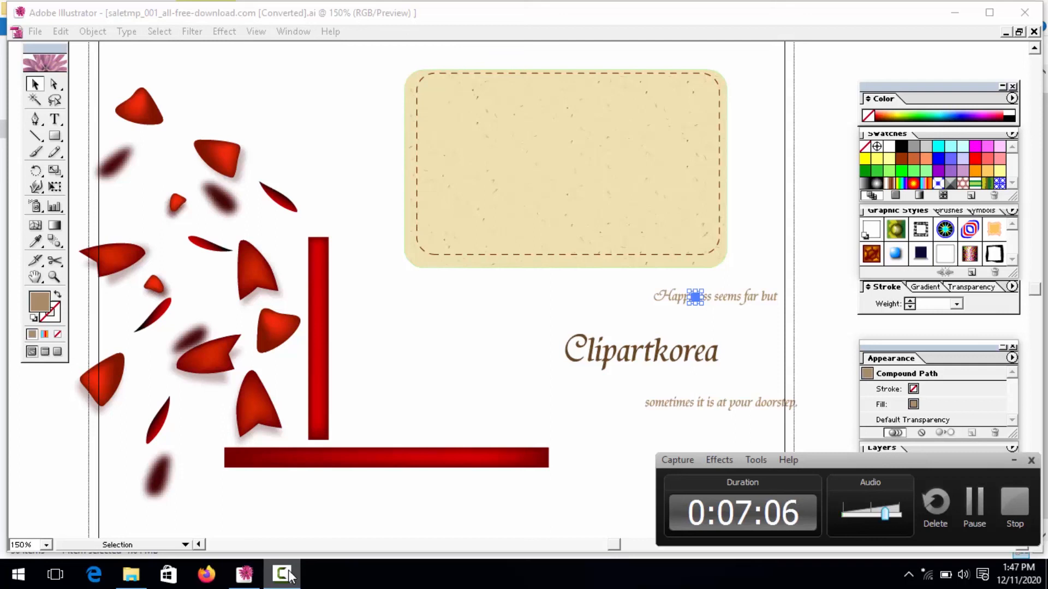
left_click(288, 574)
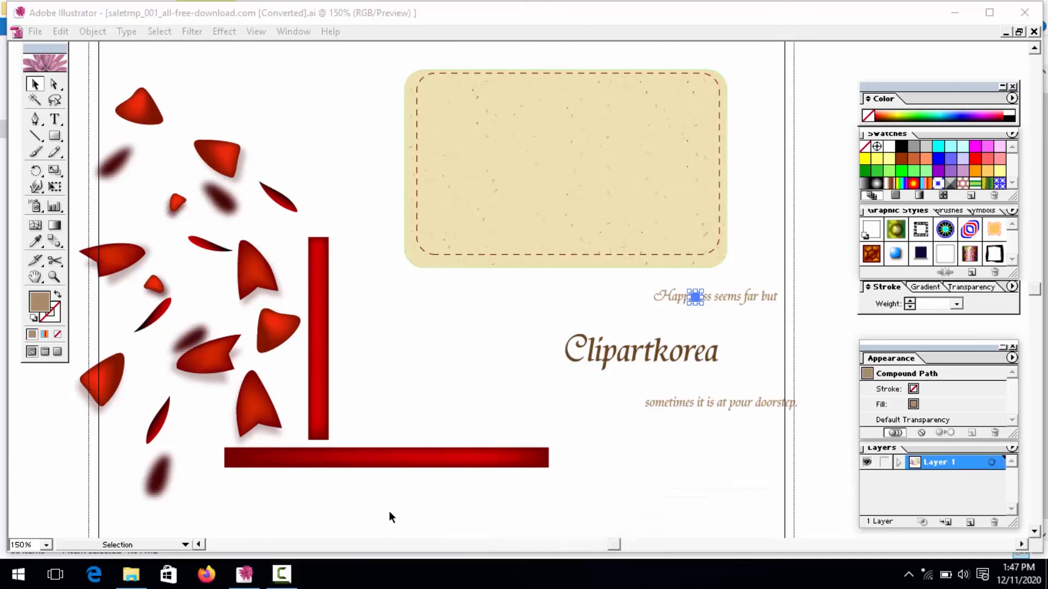